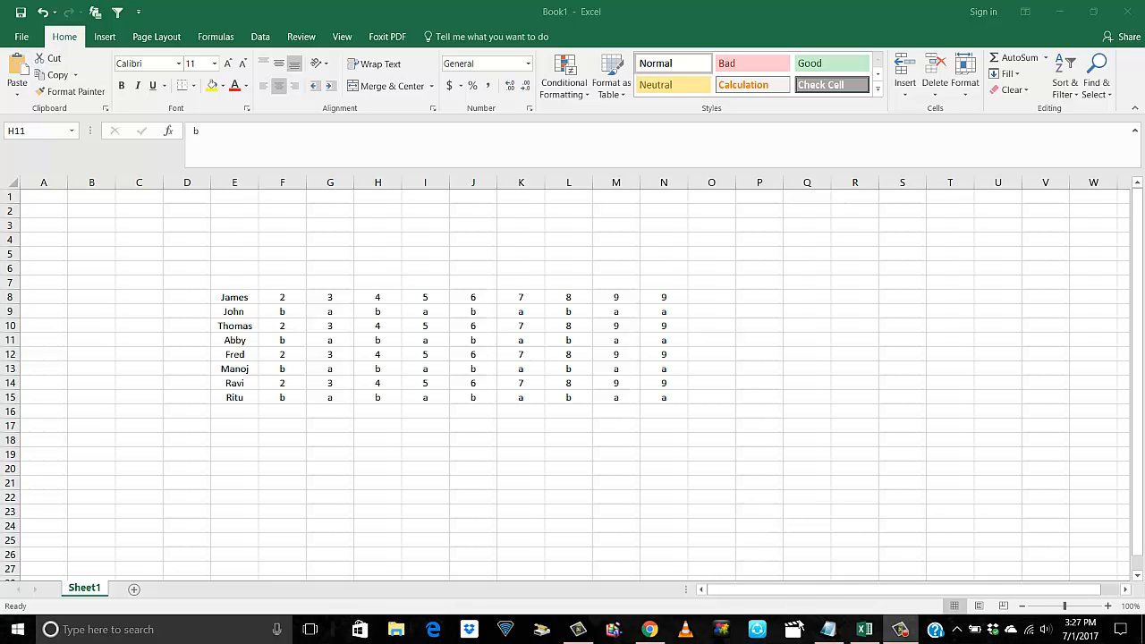
Open the xcels.txt notes on adding and deleting cells, rows and columns in Notepad, and return to the Excel workbook.
left_click(828, 629)
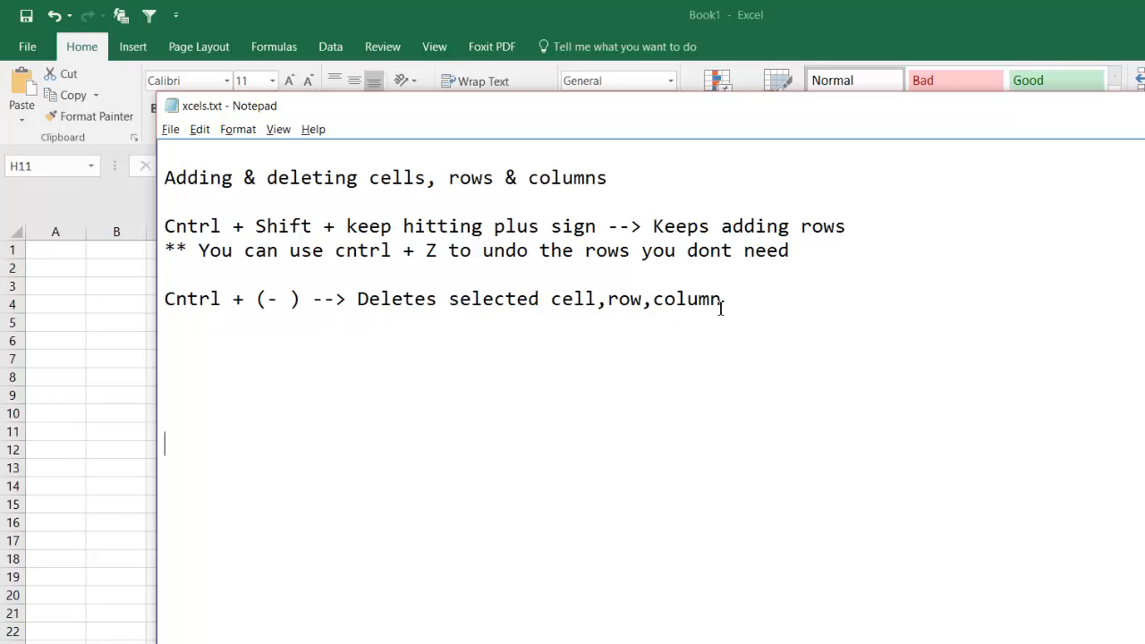
left_click(98, 388)
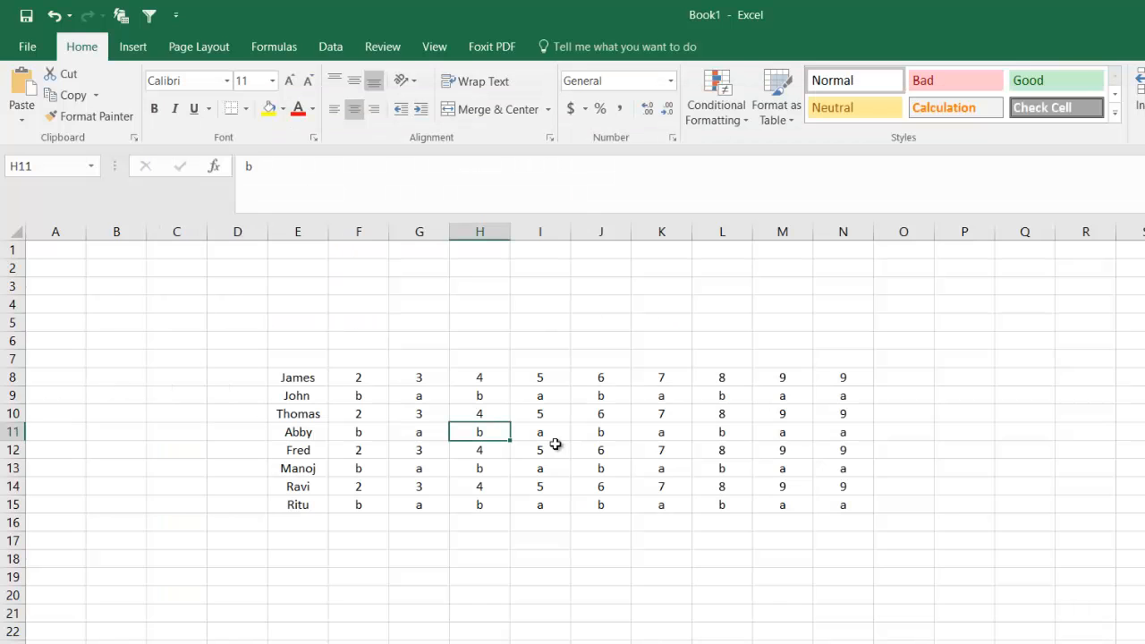
Insert a blank row above row 12 of the data table.
left_click(533, 454)
left_click(481, 433)
left_click(13, 433)
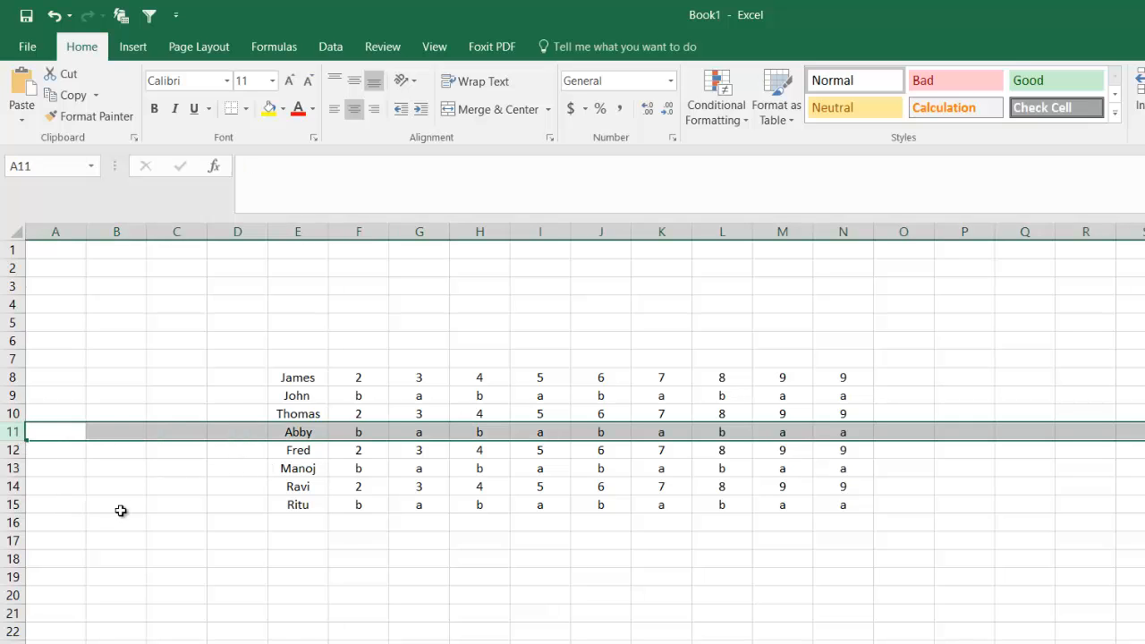
left_click(16, 452)
right_click(16, 452)
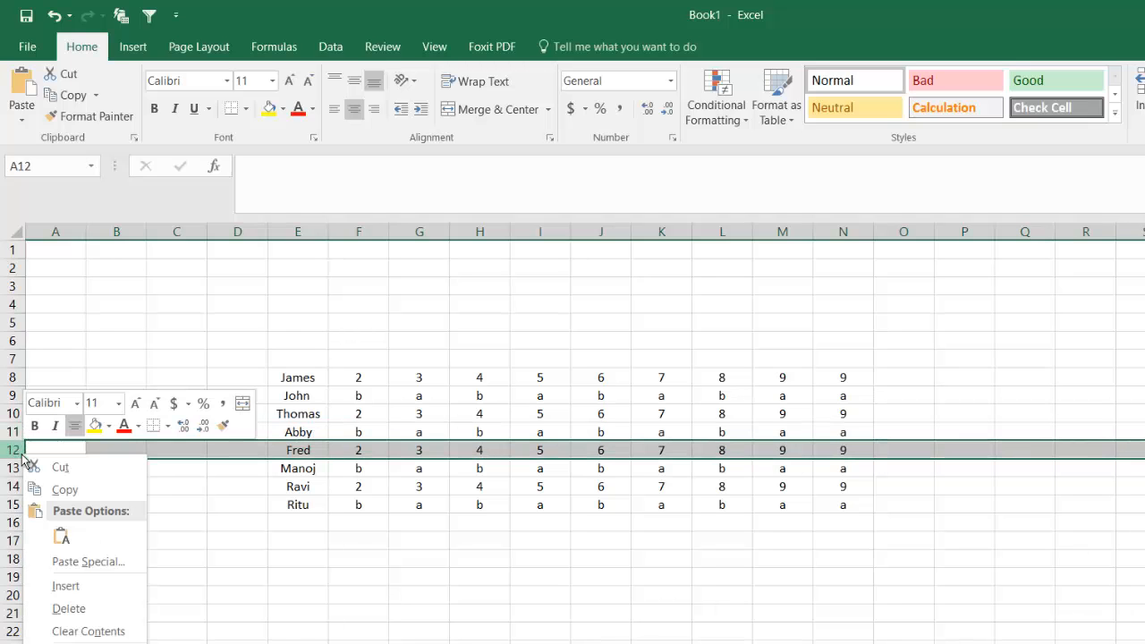
left_click(71, 586)
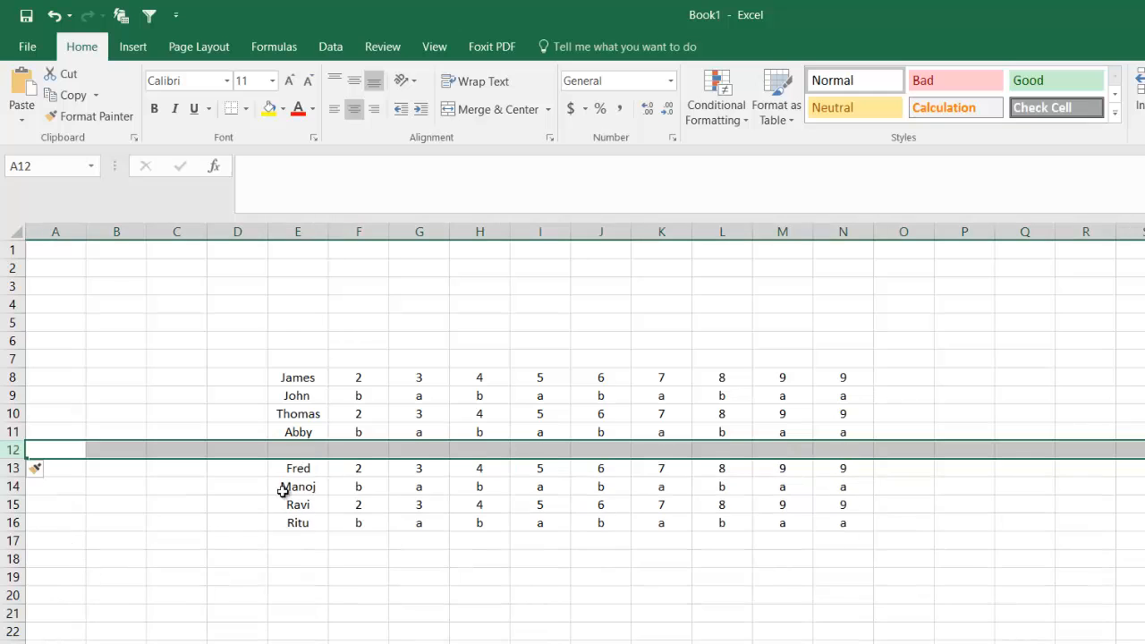
Insert a second blank row at row 12, directly above the blank one already there.
left_click(307, 449)
left_click(13, 450)
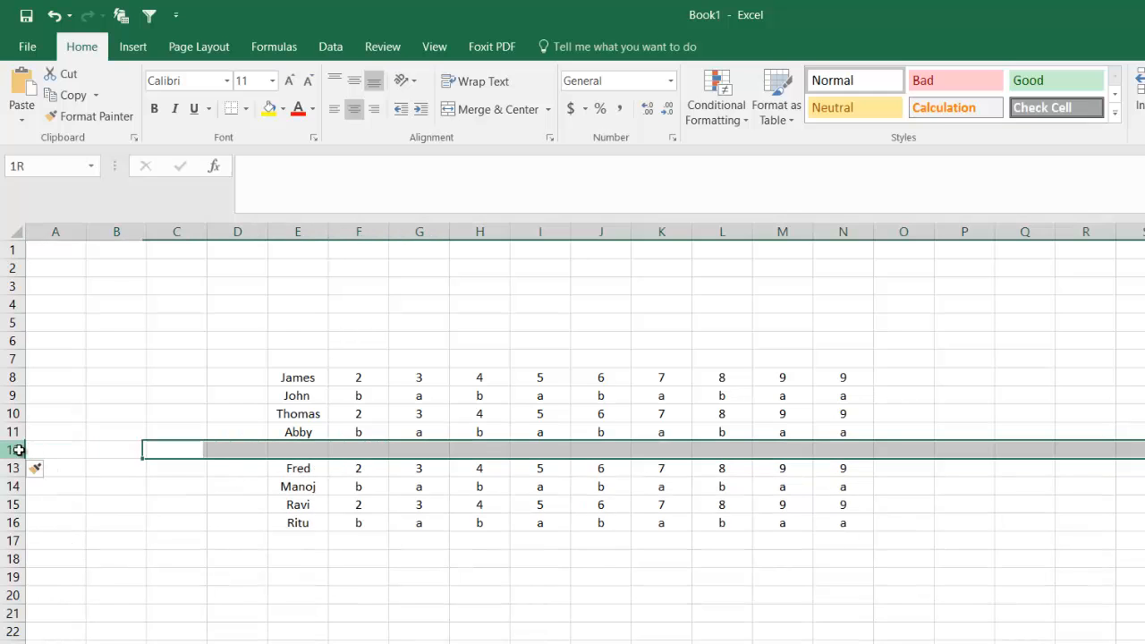
left_click(107, 504)
left_click(10, 449)
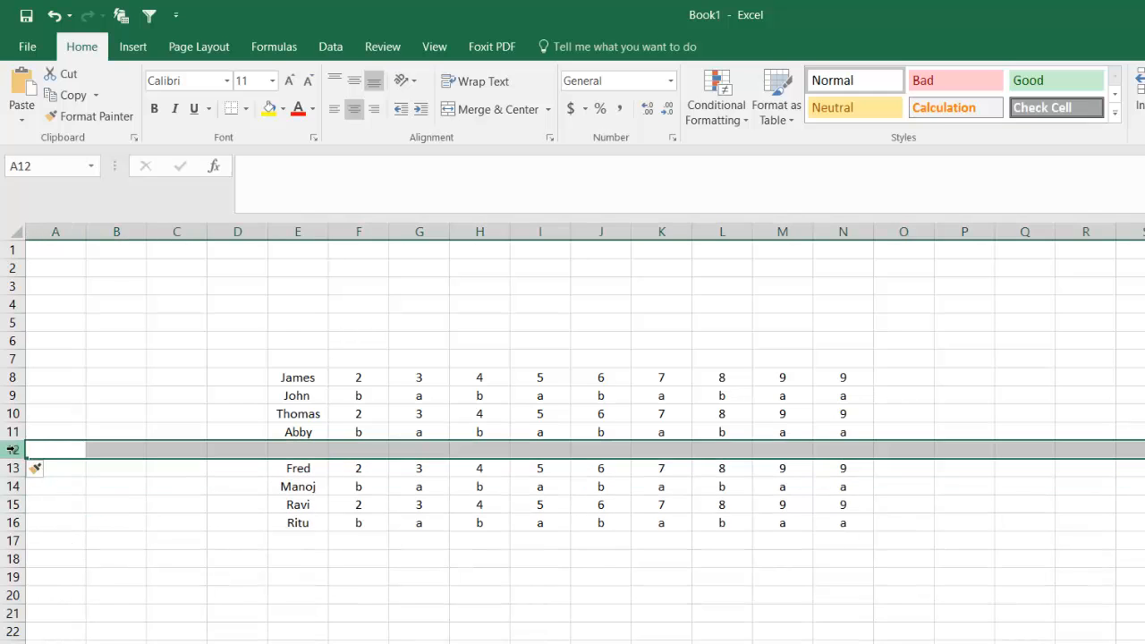
right_click(12, 451)
left_click(79, 581)
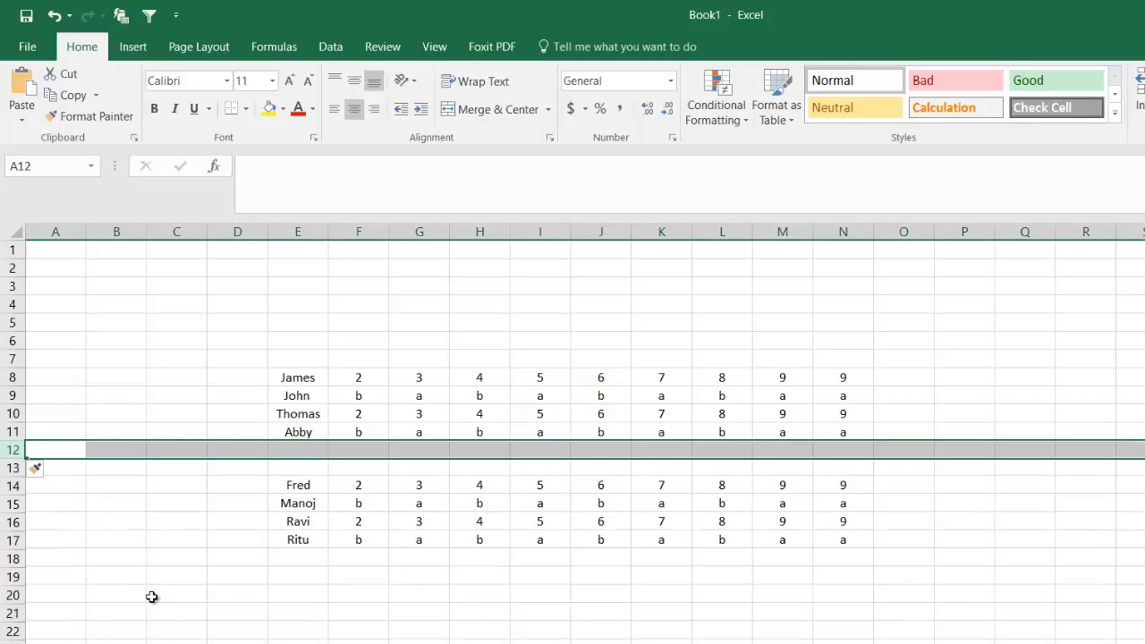
left_click(161, 604)
left_click_drag(210, 452, 210, 478)
left_click(164, 574)
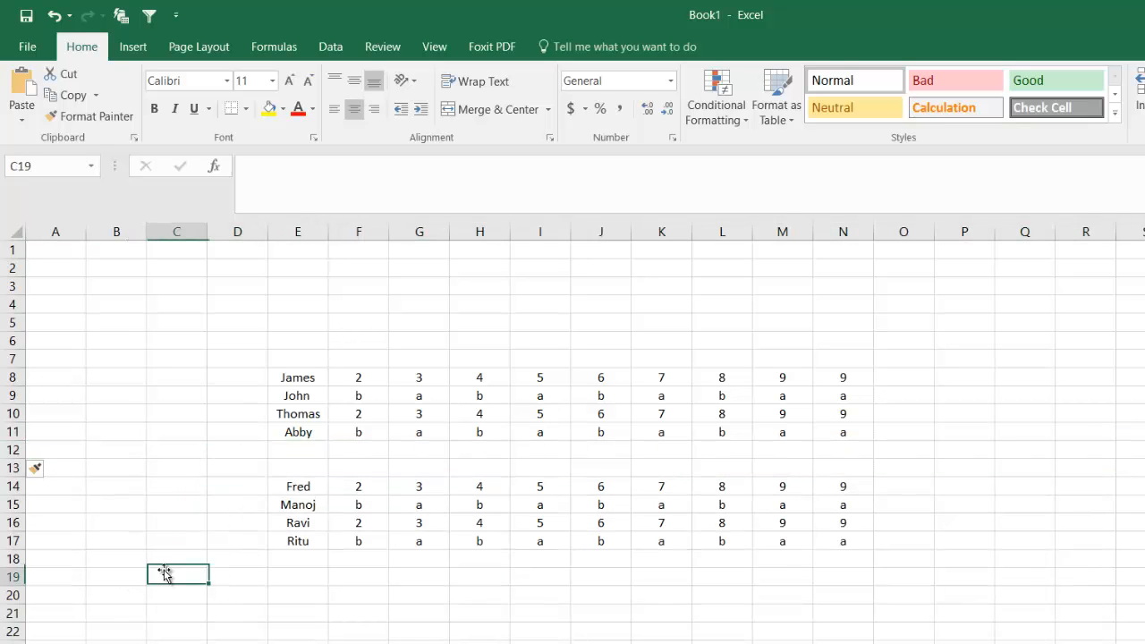
Delete the two blank rows 12 and 13 from the table.
left_click_drag(13, 450, 118, 465)
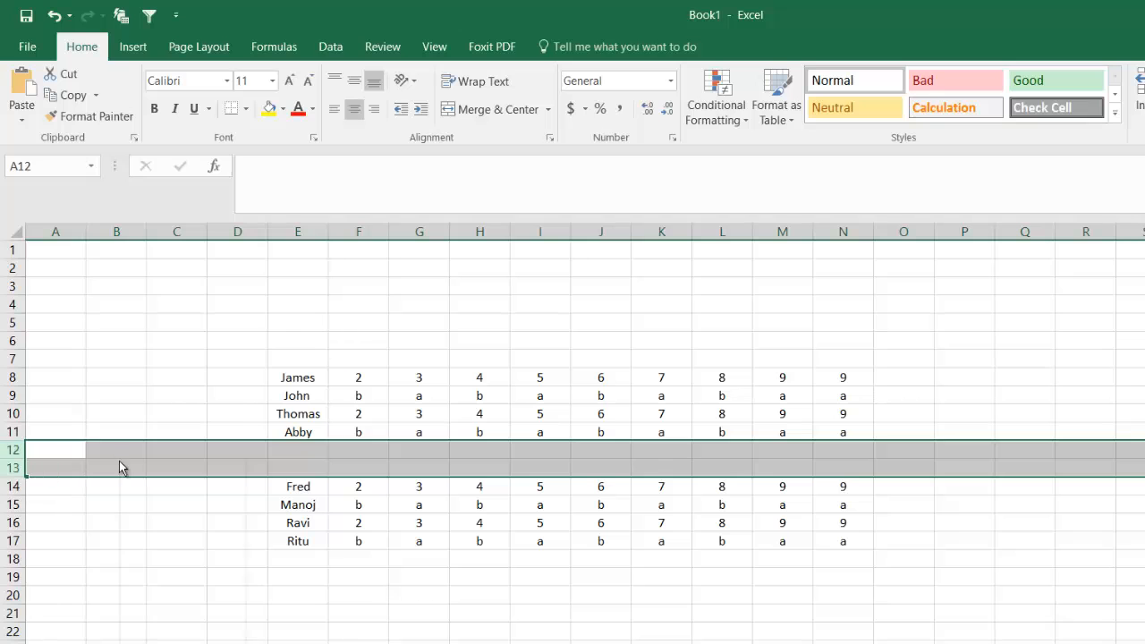
right_click(119, 465)
left_click(161, 614)
left_click(357, 639)
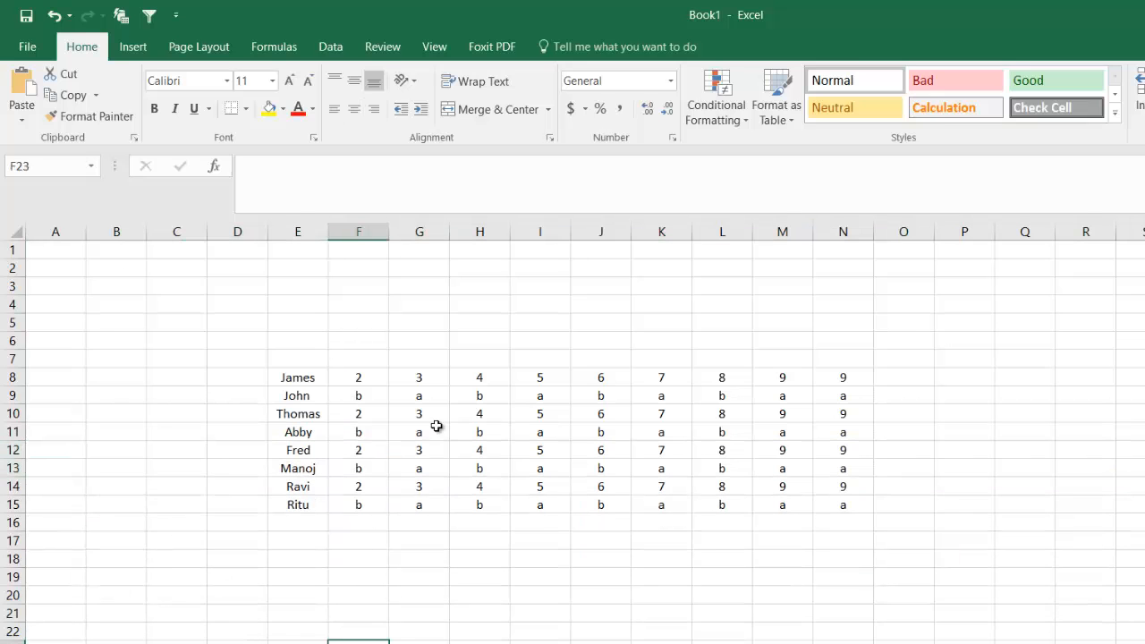
Select the whole of row 12 and repeatedly insert blank rows above it, about a dozen in all.
left_click(492, 434)
left_click(489, 450)
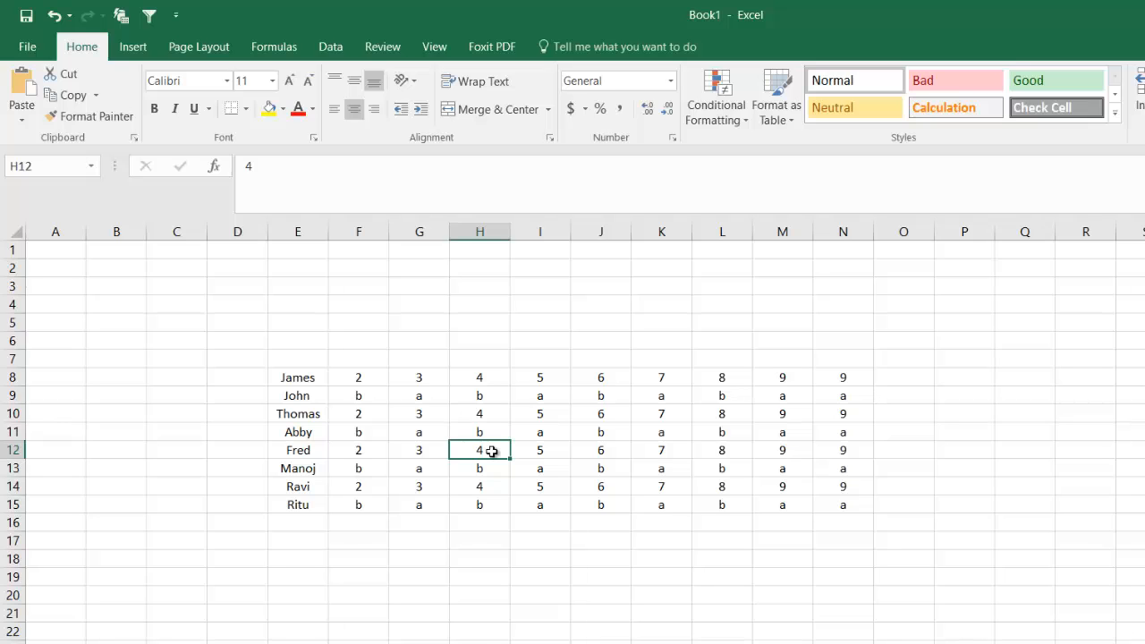
key("shift+space")
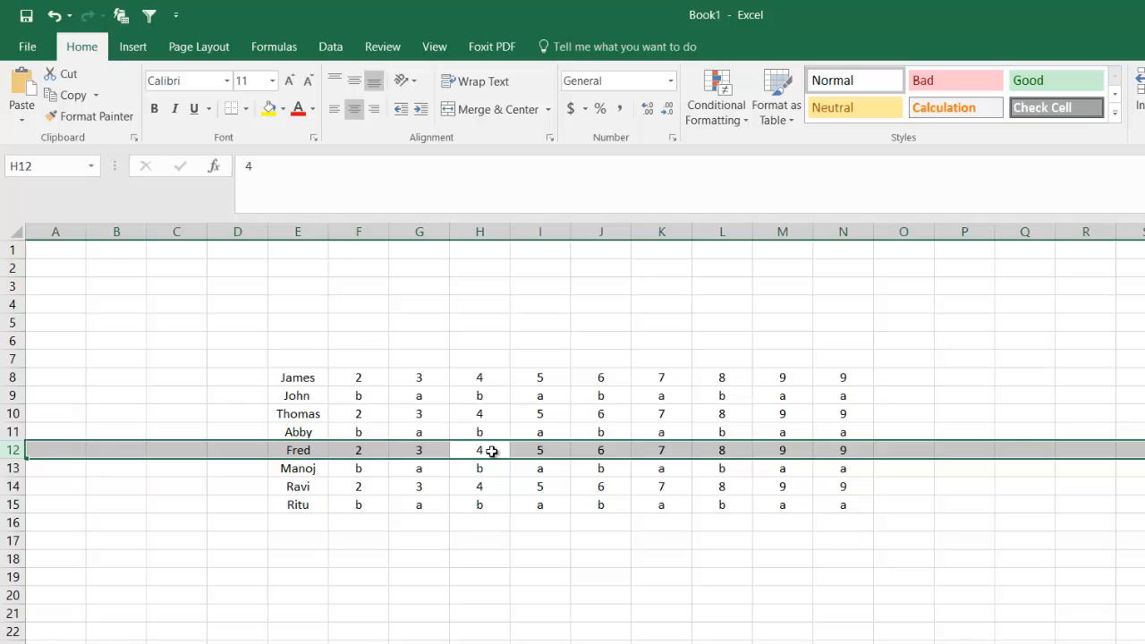
key("ctrl+shift+plus")
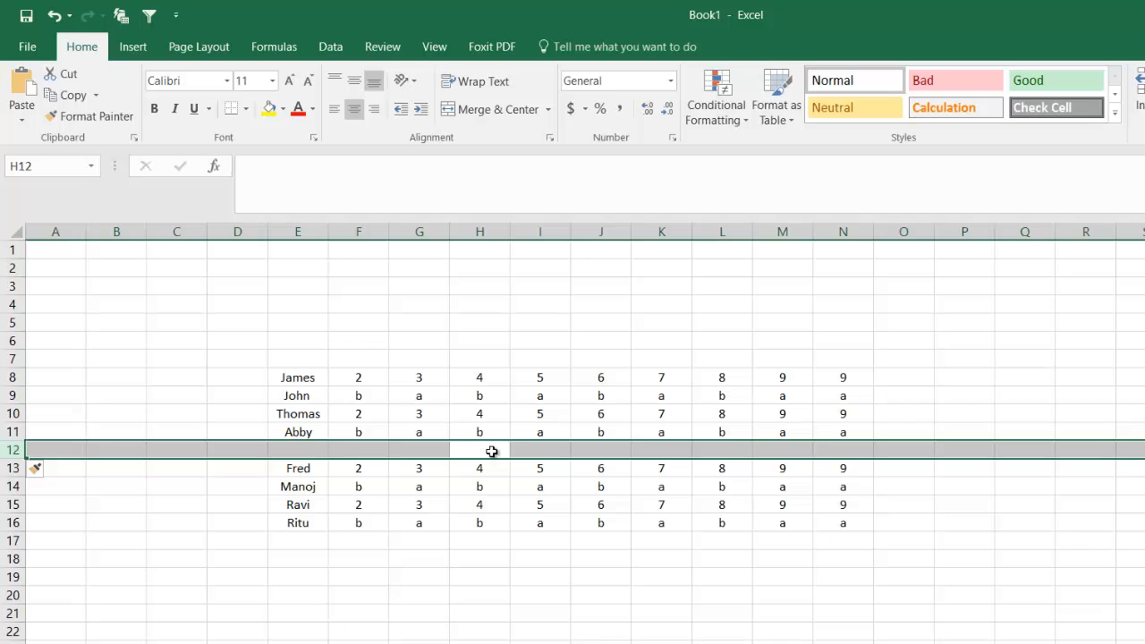
key("F4")
key("F4")
key("F4")
key("F4")
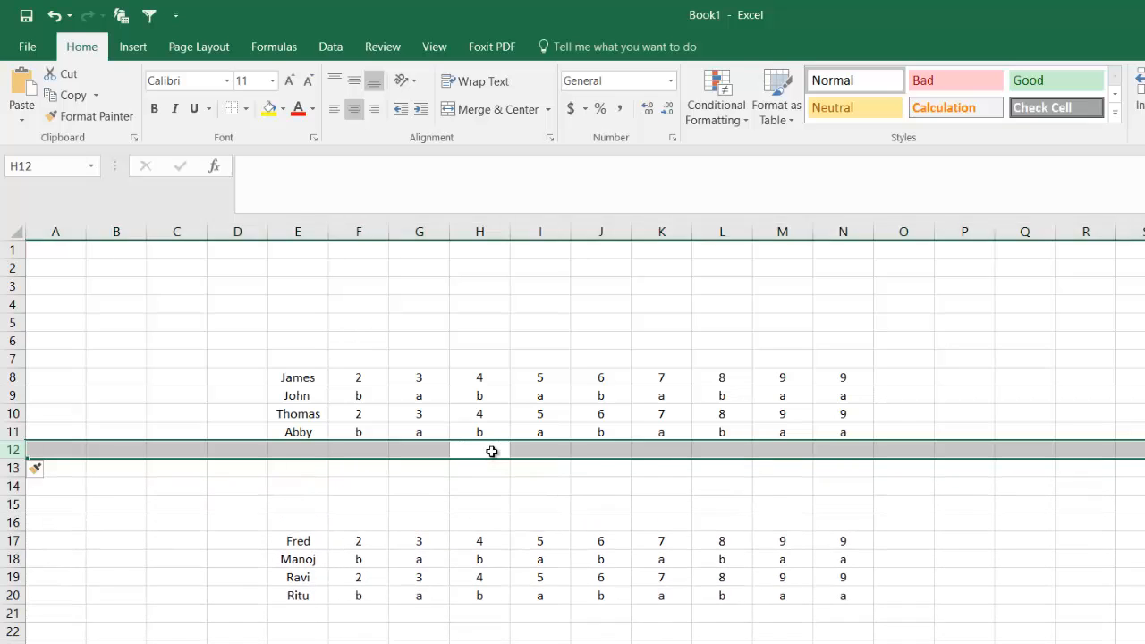
key("F4")
key("F4")
key("F4")
key("F4")
key("F4")
key("F4")
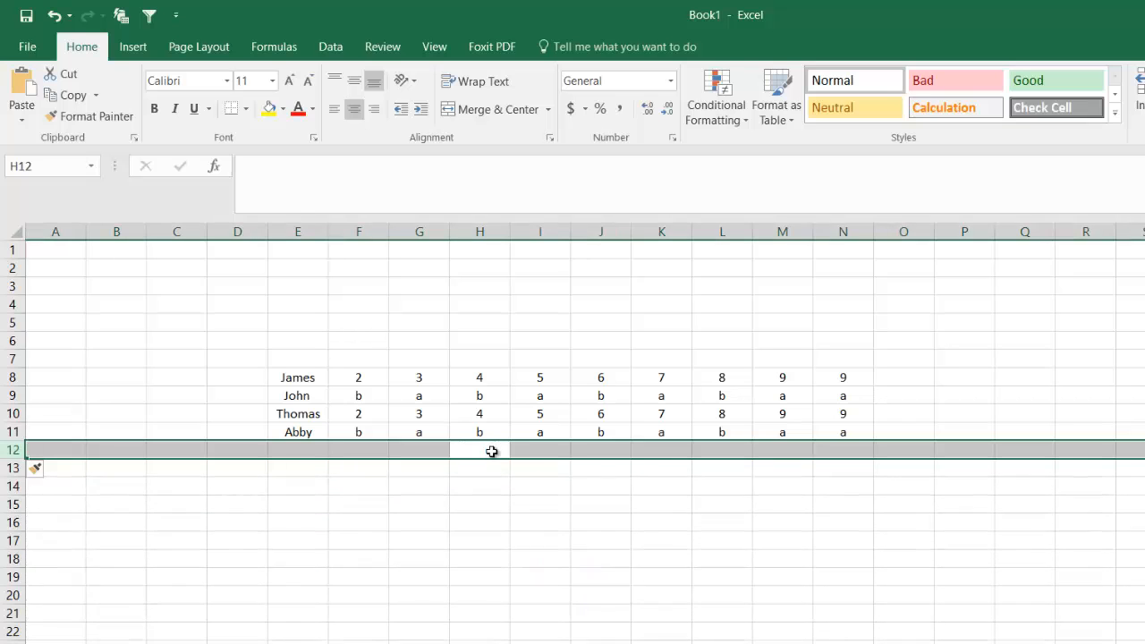
key("F4")
Select the entire blank rows 14 through 18 and delete them.
key("Down")
key("Down")
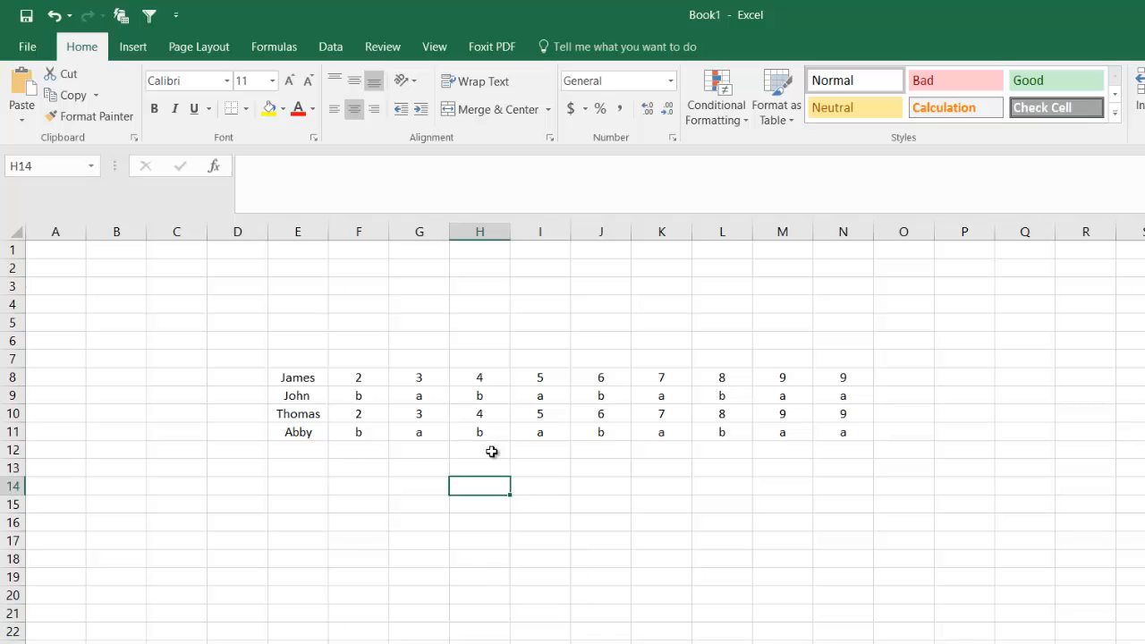
key("shift+space")
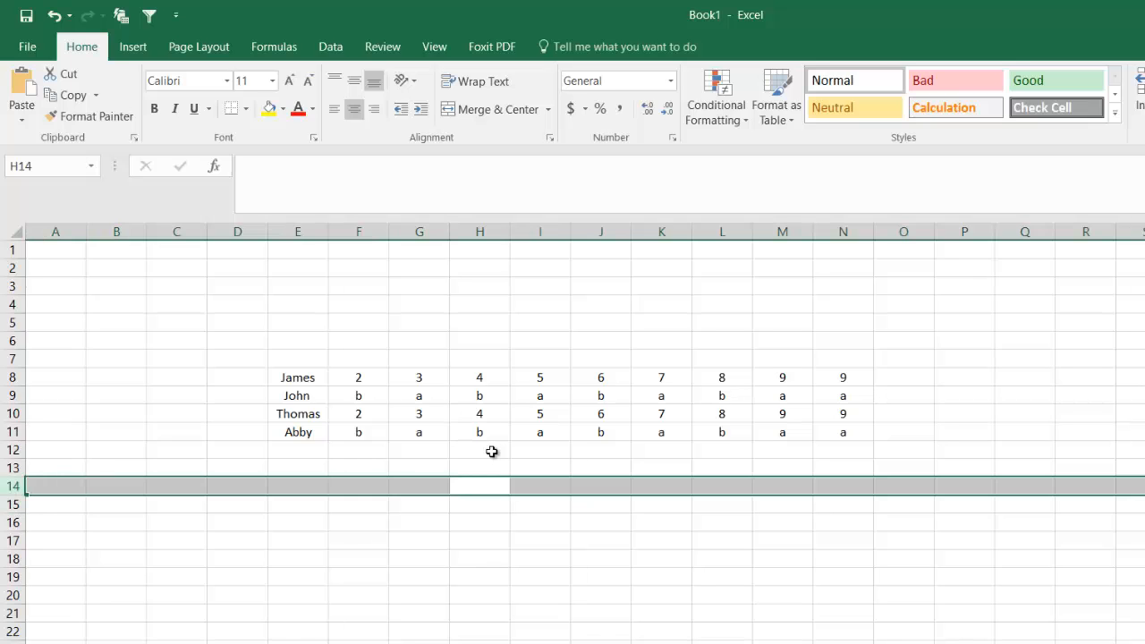
key("shift+Down")
key("shift+Down")
key("shift+Down")
key("shift+Down")
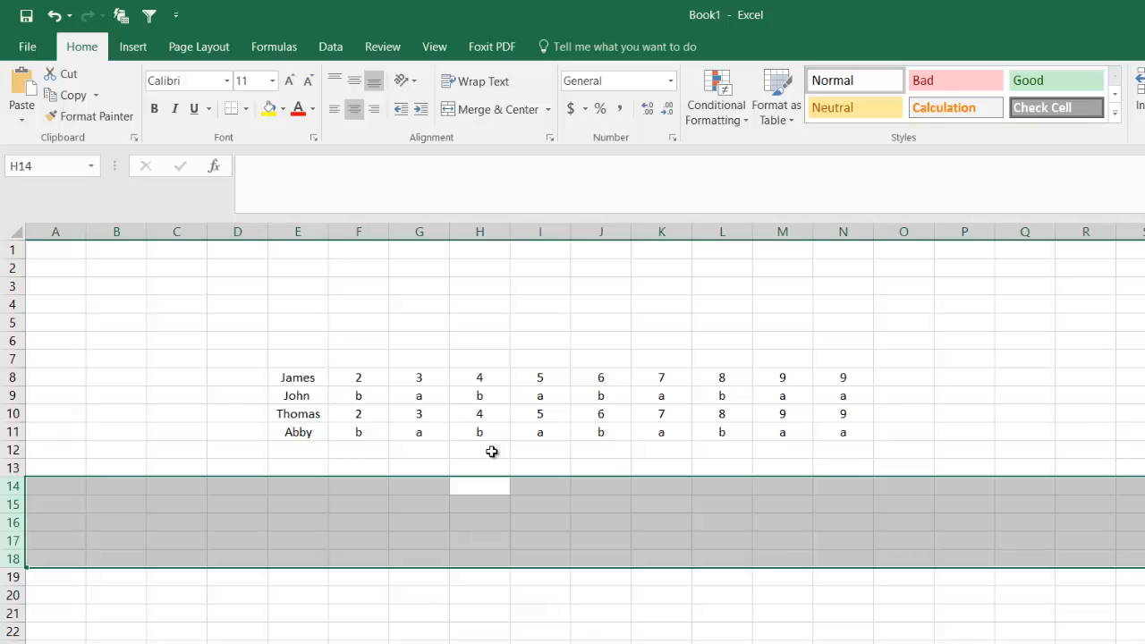
right_click(422, 526)
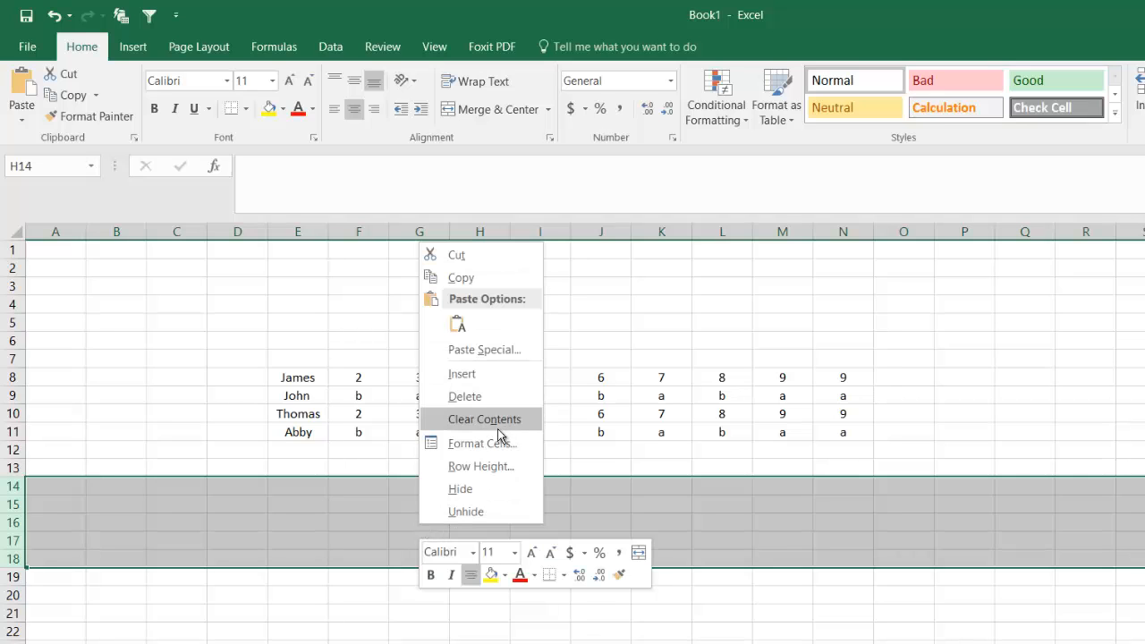
left_click(479, 396)
left_click(337, 508)
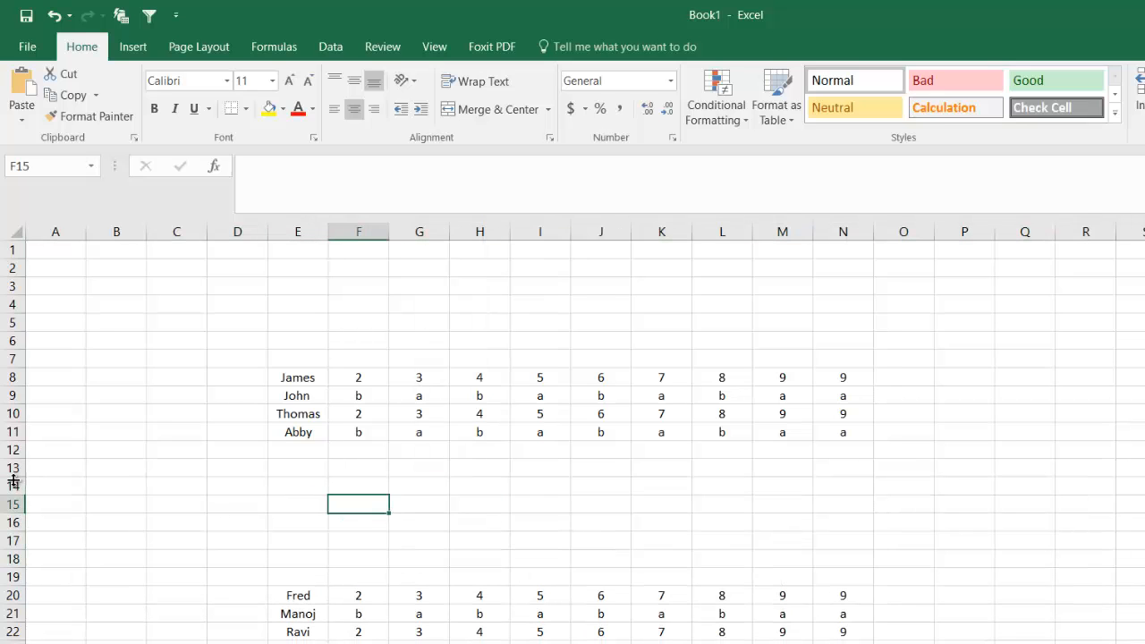
Delete the blank rows 13 through 18 from the gap in the table.
left_click(11, 469)
left_click_drag(11, 469, 11, 555)
right_click(170, 510)
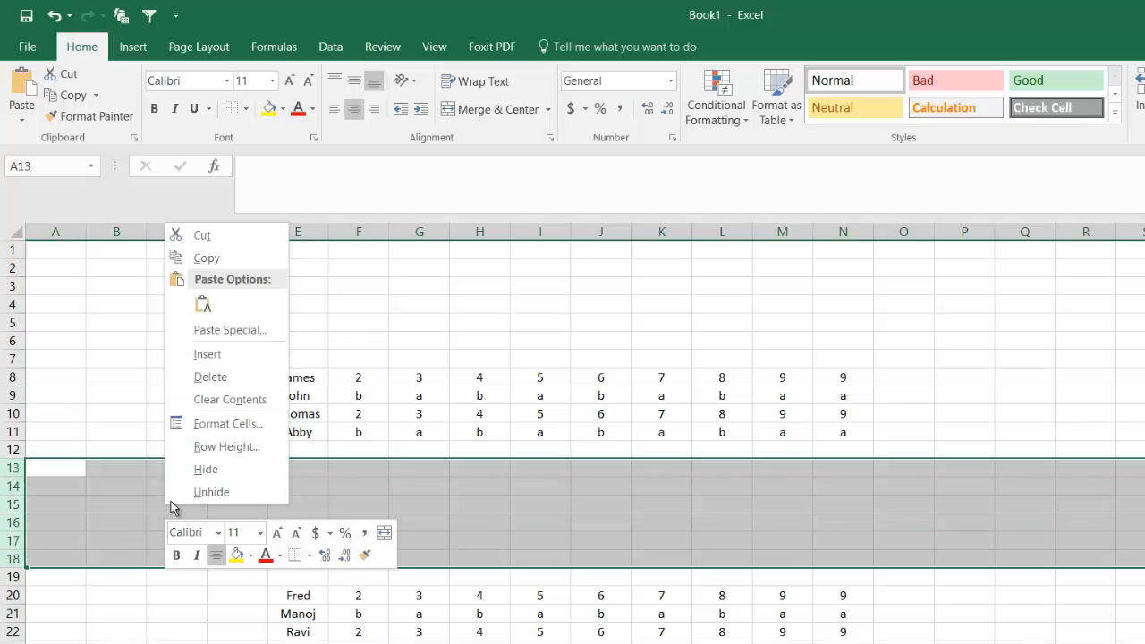
left_click(224, 376)
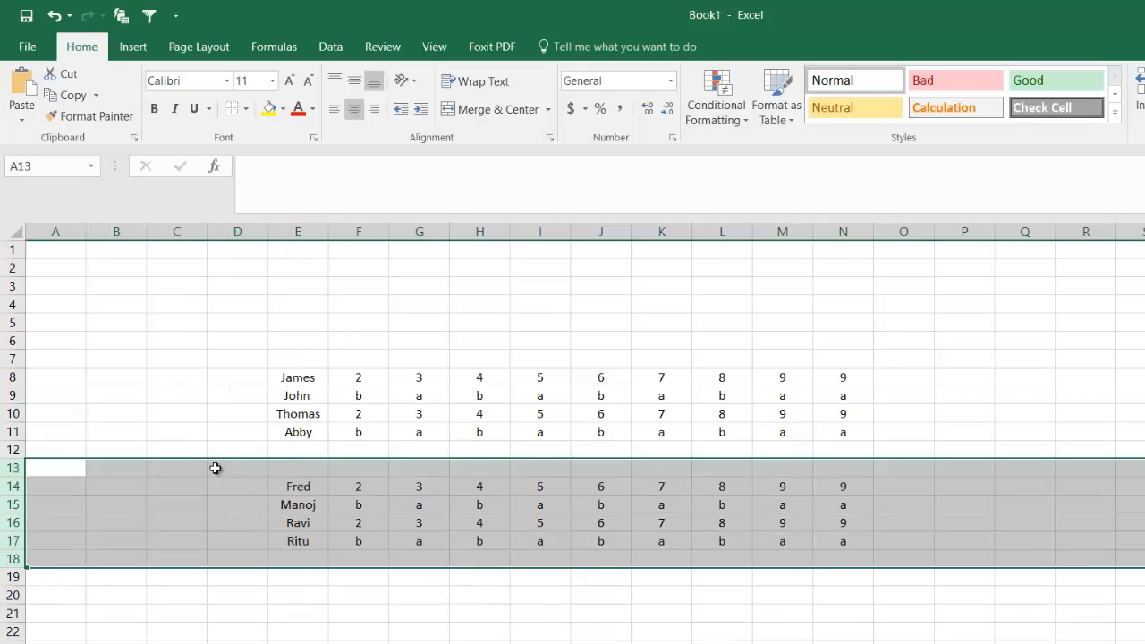
Delete the remaining blank rows 12 and 13 to close the gap in the table.
left_click(9, 449)
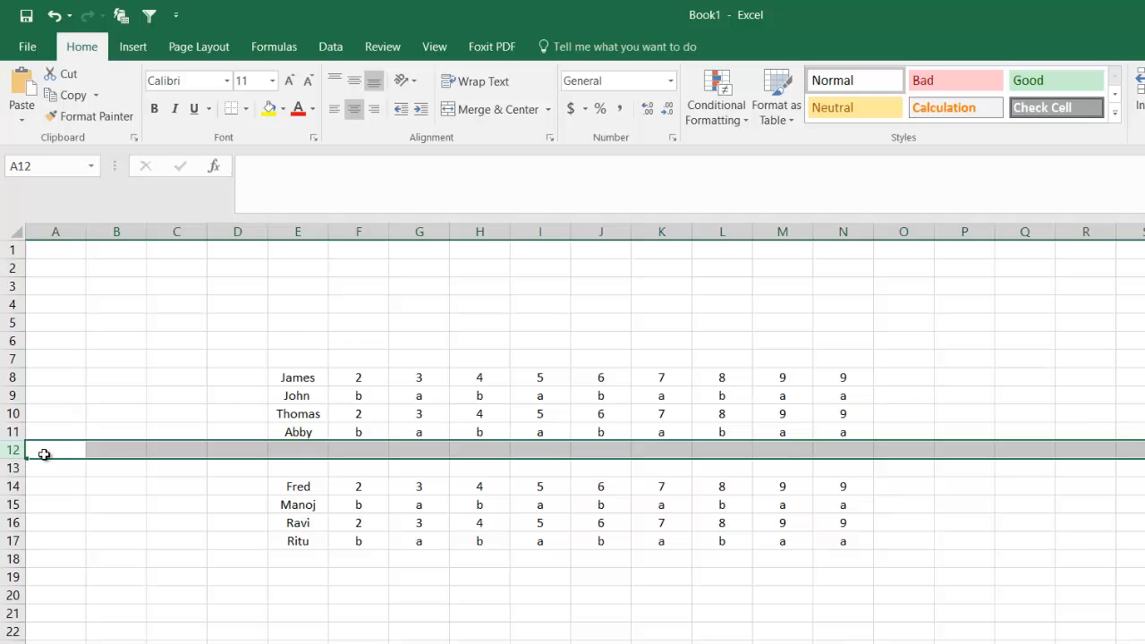
left_click(98, 483)
left_click_drag(11, 450, 13, 470)
right_click(85, 465)
left_click(158, 611)
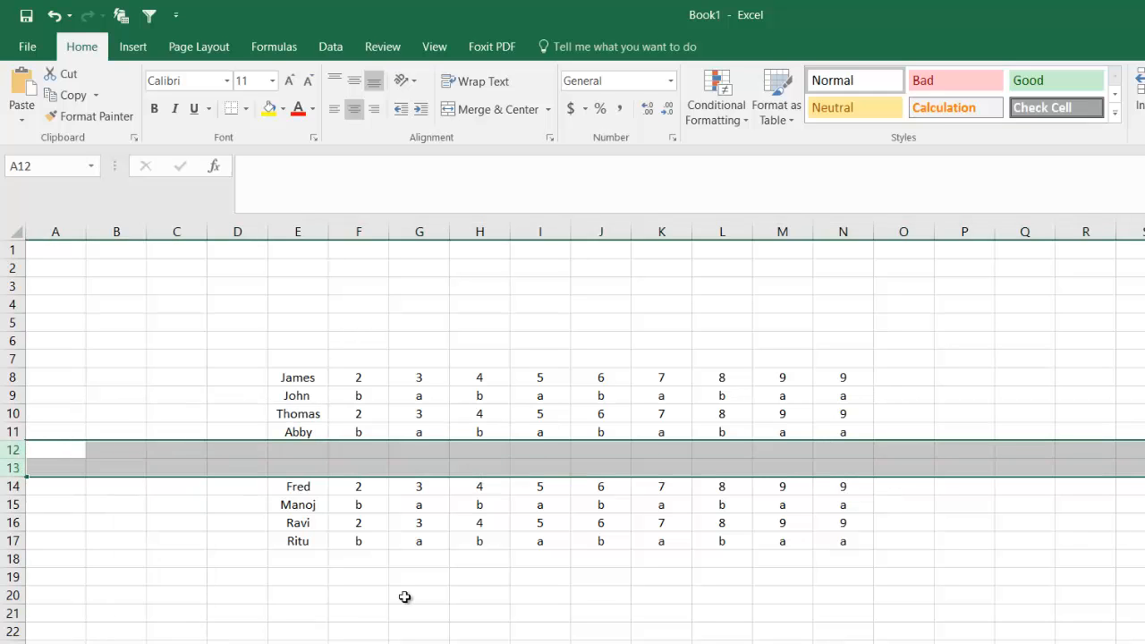
left_click(474, 613)
Select the whole of row 12 from cell H12 and insert four blank rows above it.
left_click(471, 486)
left_click(480, 449)
key("shift+space")
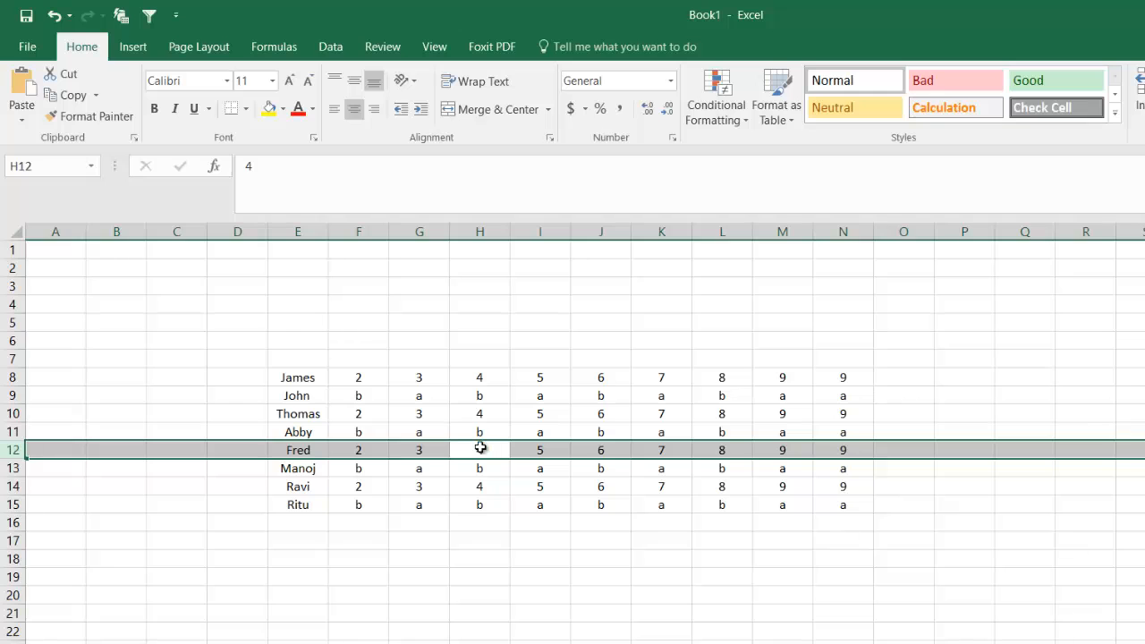
key("ctrl+shift+plus")
key("ctrl+shift+plus")
key("ctrl+shift+plus")
key("ctrl+shift+plus")
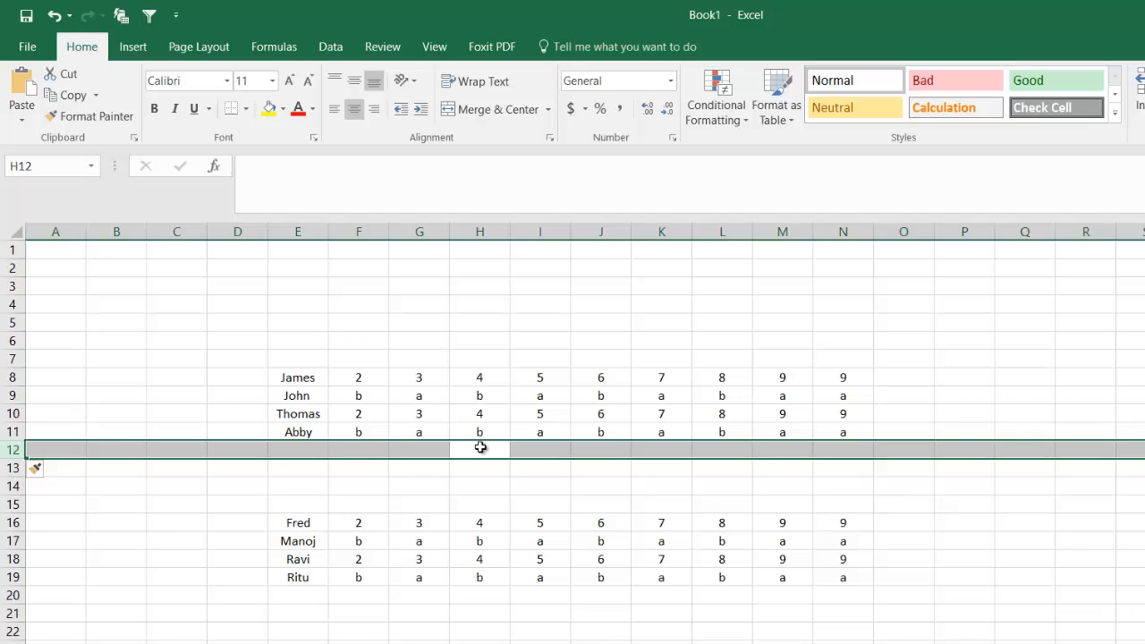
Undo the four blank row insertions at row 12.
key("ctrl+z")
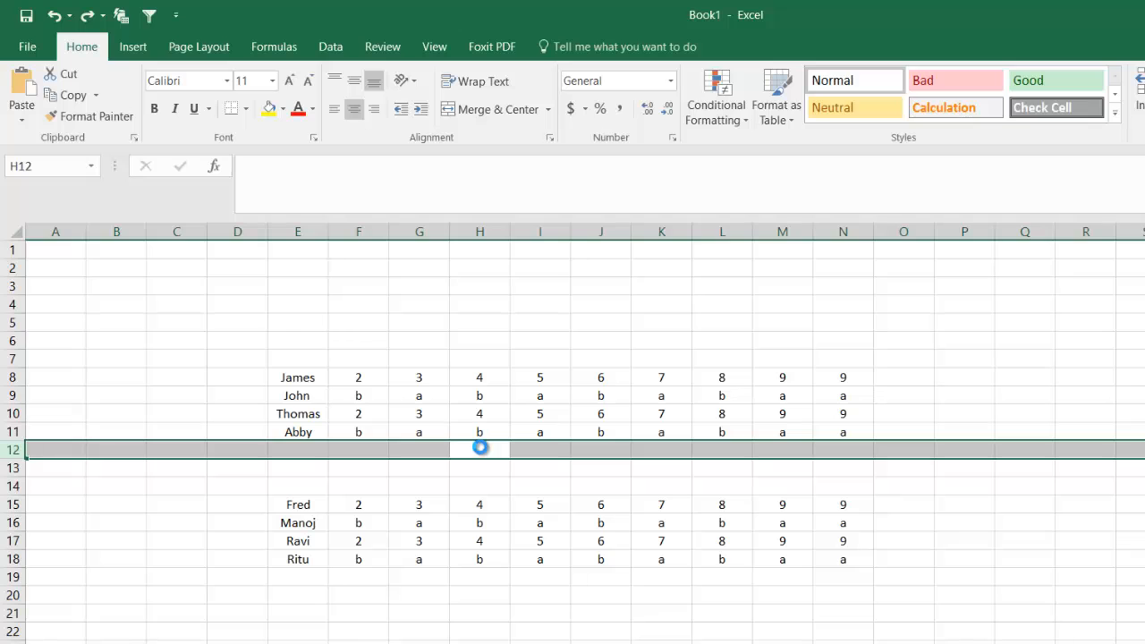
key("ctrl+z")
key("ctrl+z")
key("ctrl+z")
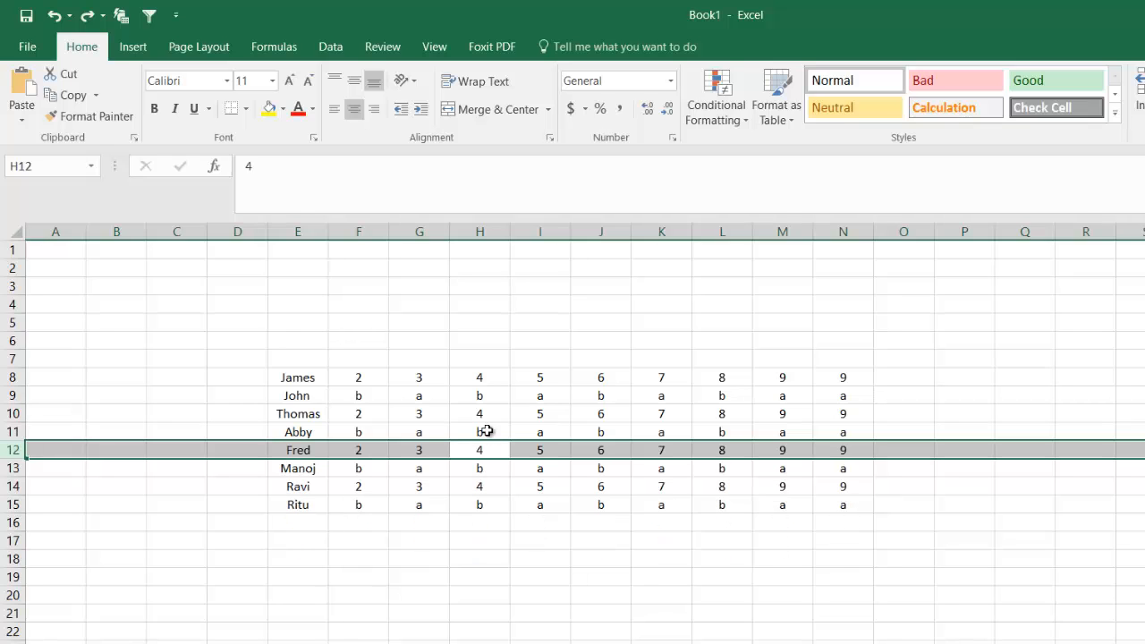
Select the whole of column H from cell H10 and insert six blank columns before it.
left_click(485, 413)
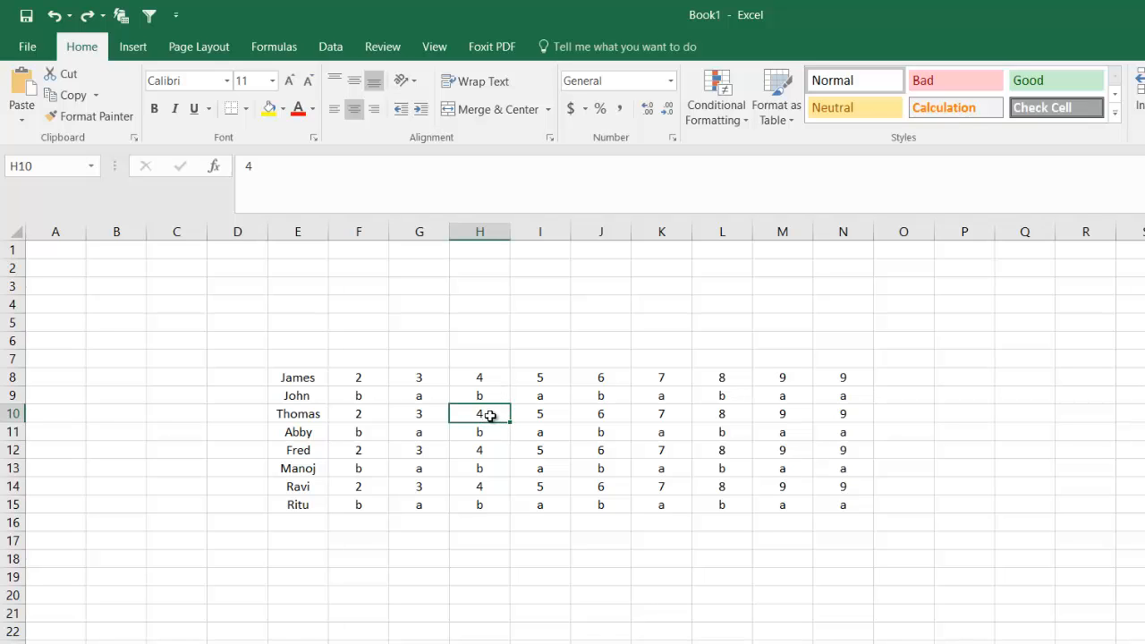
key("ctrl+space")
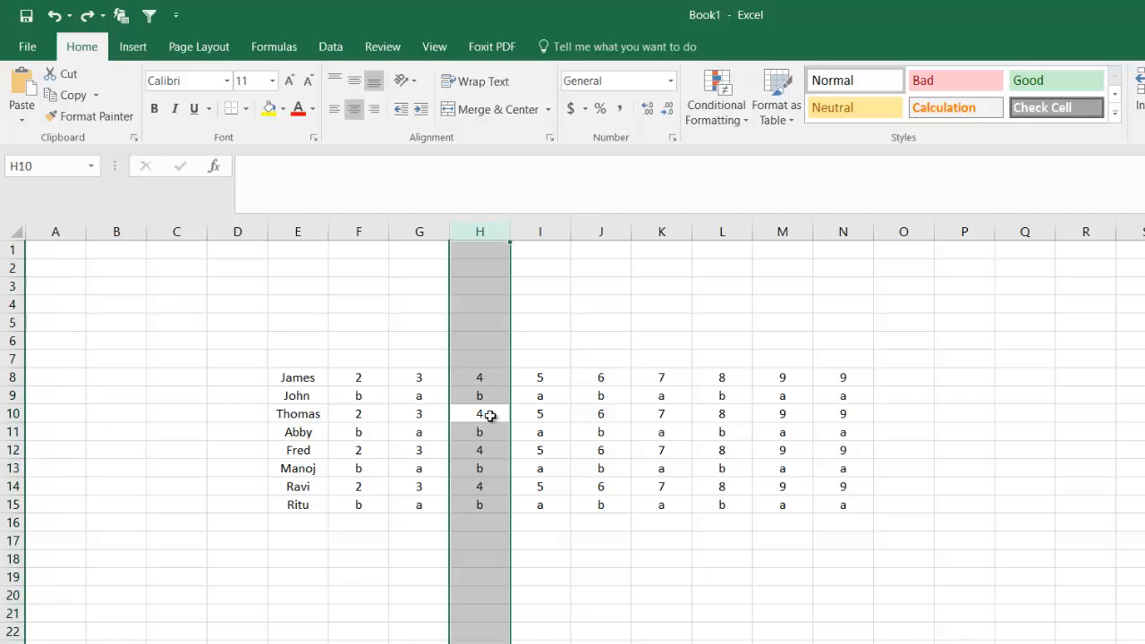
key("ctrl+shift+plus")
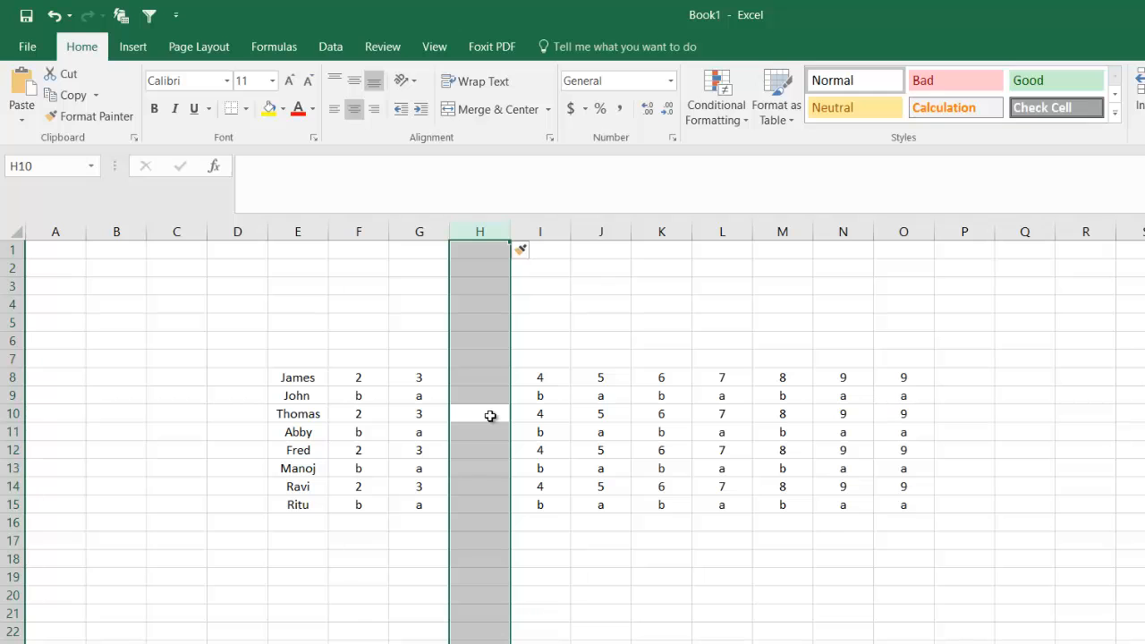
key("ctrl+shift+plus")
key("ctrl+shift+plus")
key("ctrl+shift+plus")
key("ctrl+shift+plus")
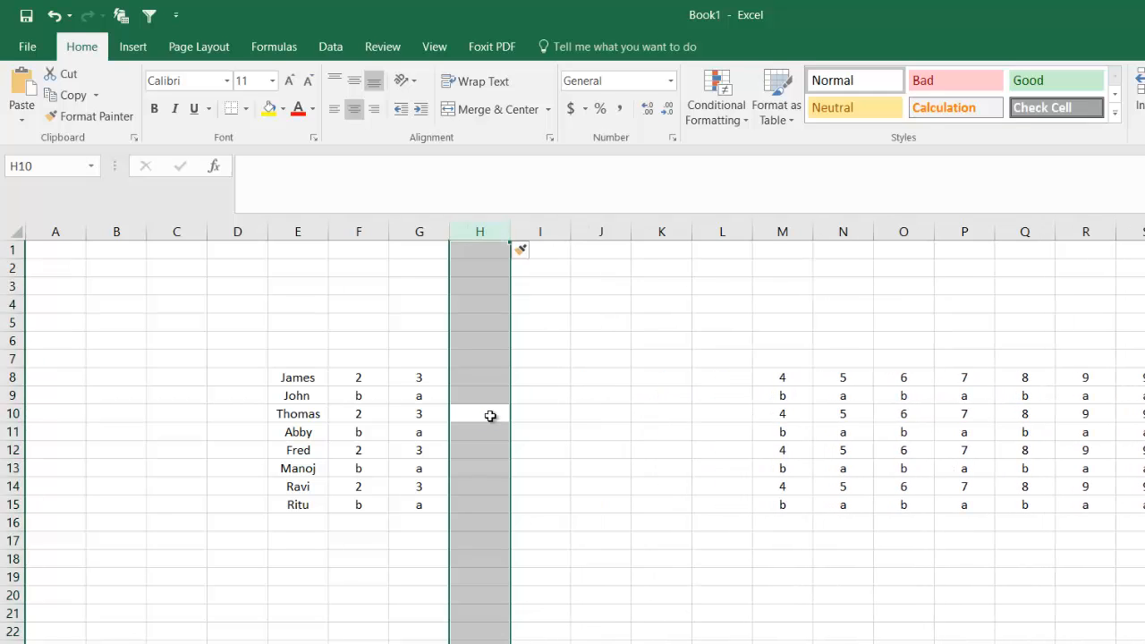
key("ctrl+shift+plus")
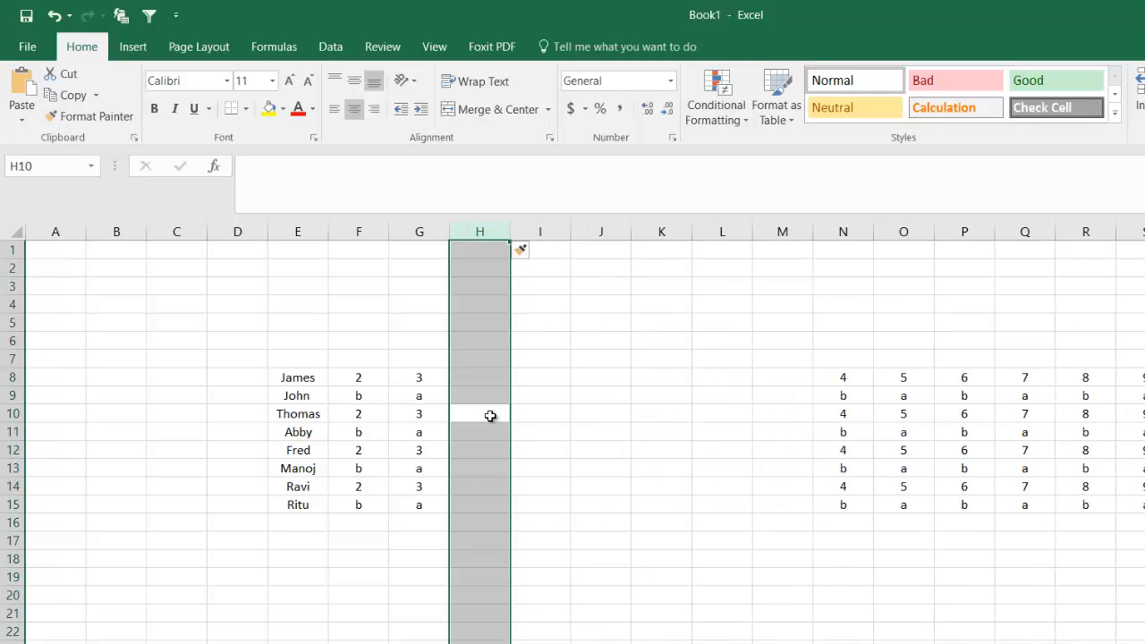
Undo the six blank column insertions at column H.
key("ctrl+z")
key("ctrl+z")
key("ctrl+z")
key("ctrl+z")
key("ctrl+z")
key("ctrl+z")
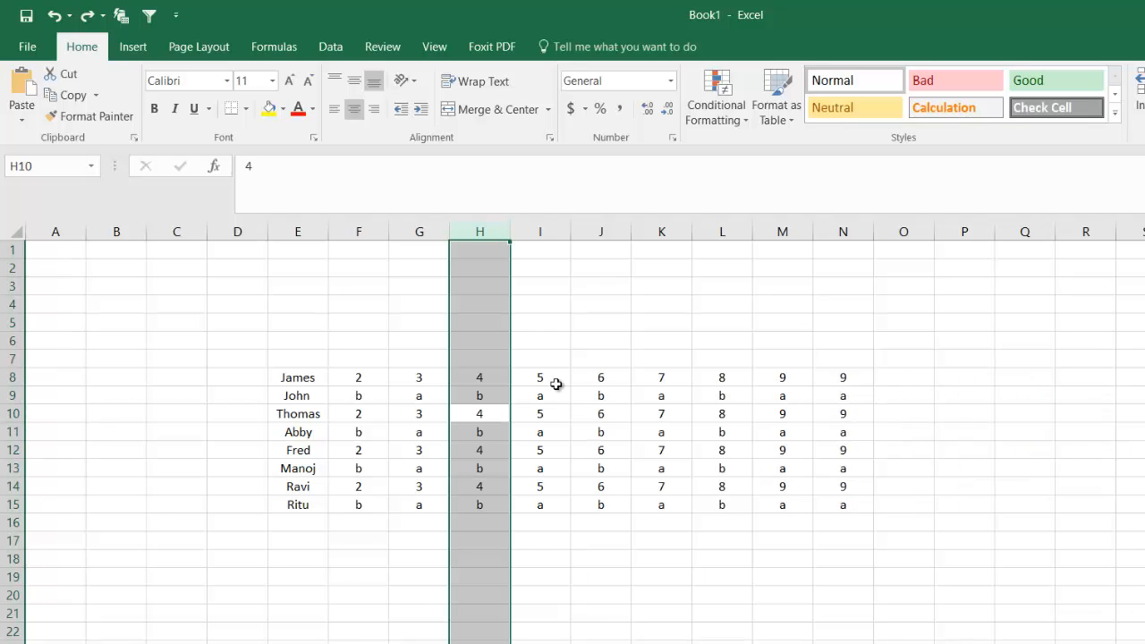
Select the whole of column H from cell H10 and insert five blank columns before it.
left_click(494, 426)
left_click(484, 415)
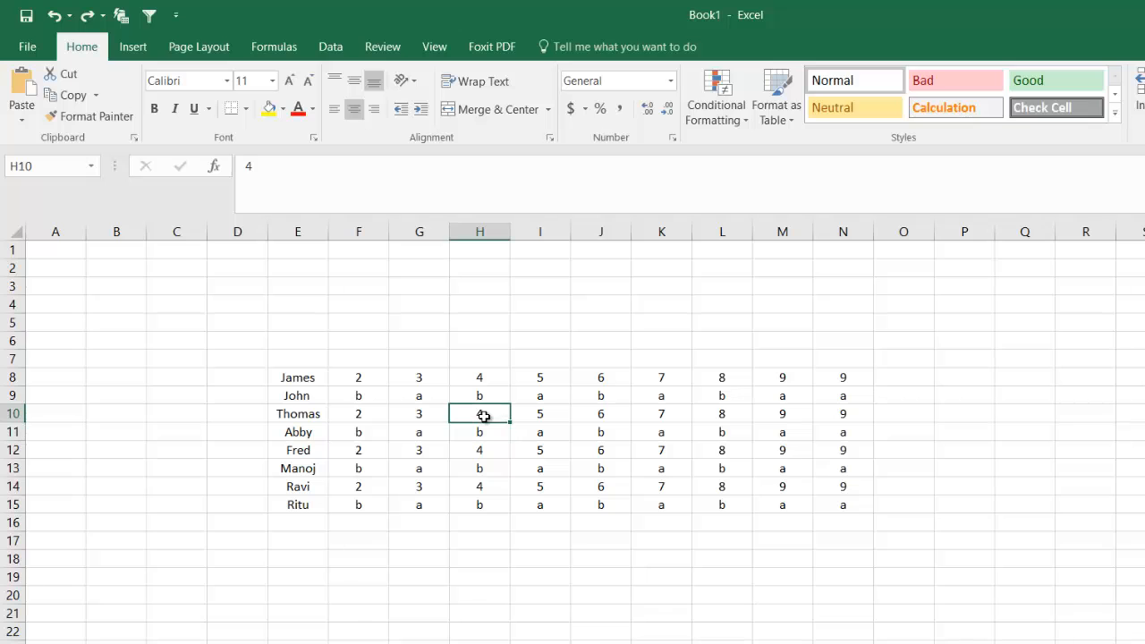
key("ctrl+space")
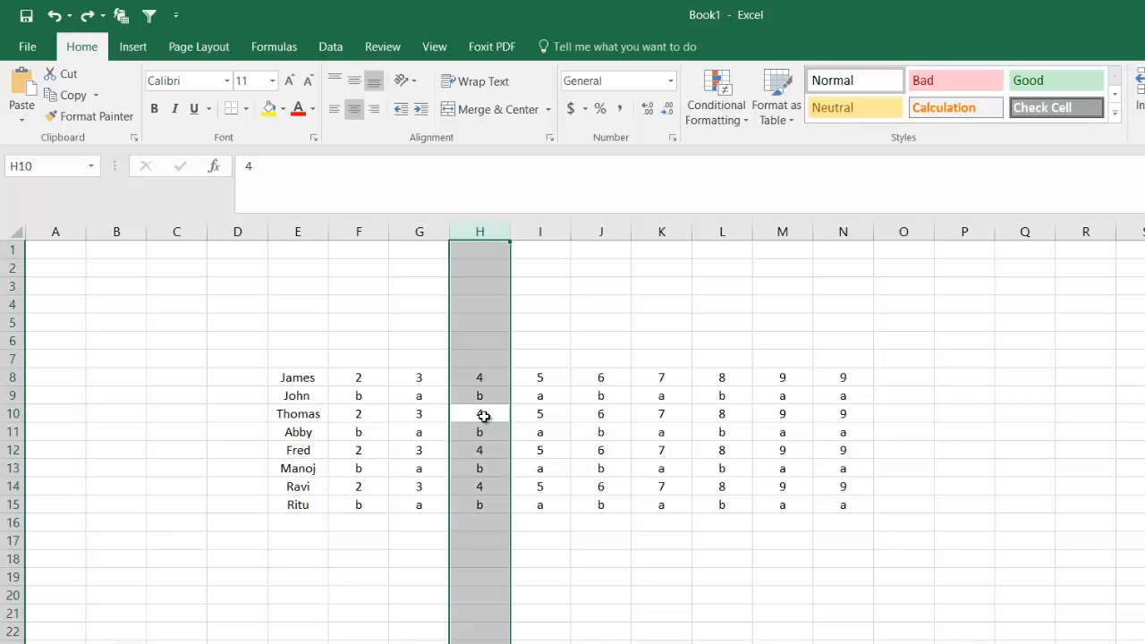
key("ctrl+shift+plus")
key("ctrl+shift+plus")
key("ctrl+shift+plus")
key("ctrl+shift+plus")
key("ctrl+shift+plus")
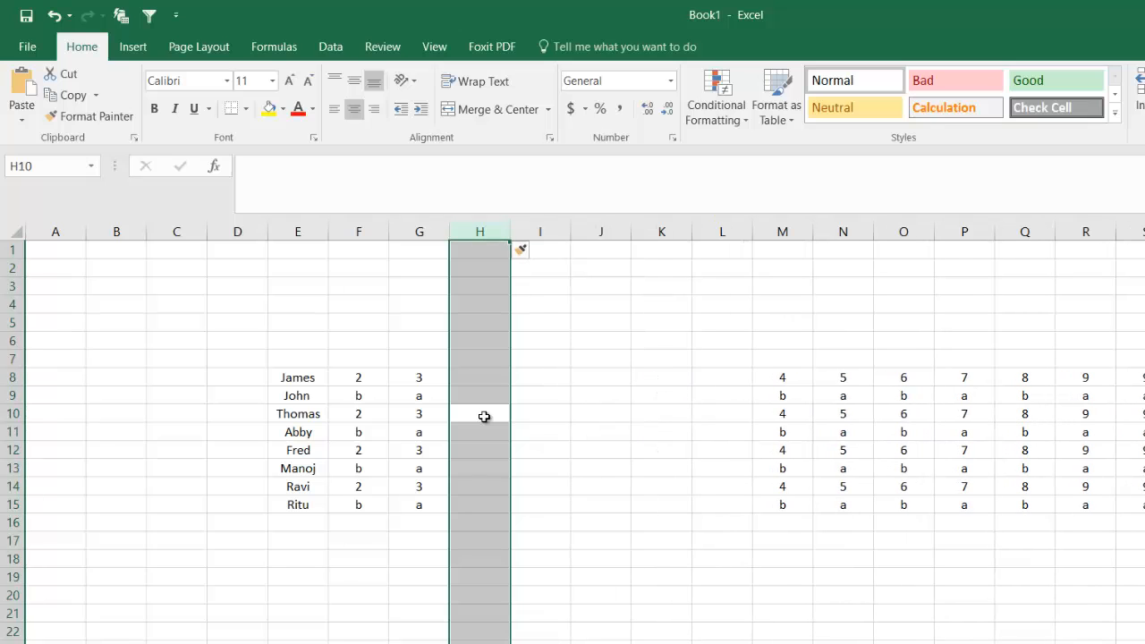
Undo the five blank column insertions at column H.
key("ctrl+z")
key("ctrl+z")
key("ctrl+z")
key("ctrl+z")
key("ctrl+z")
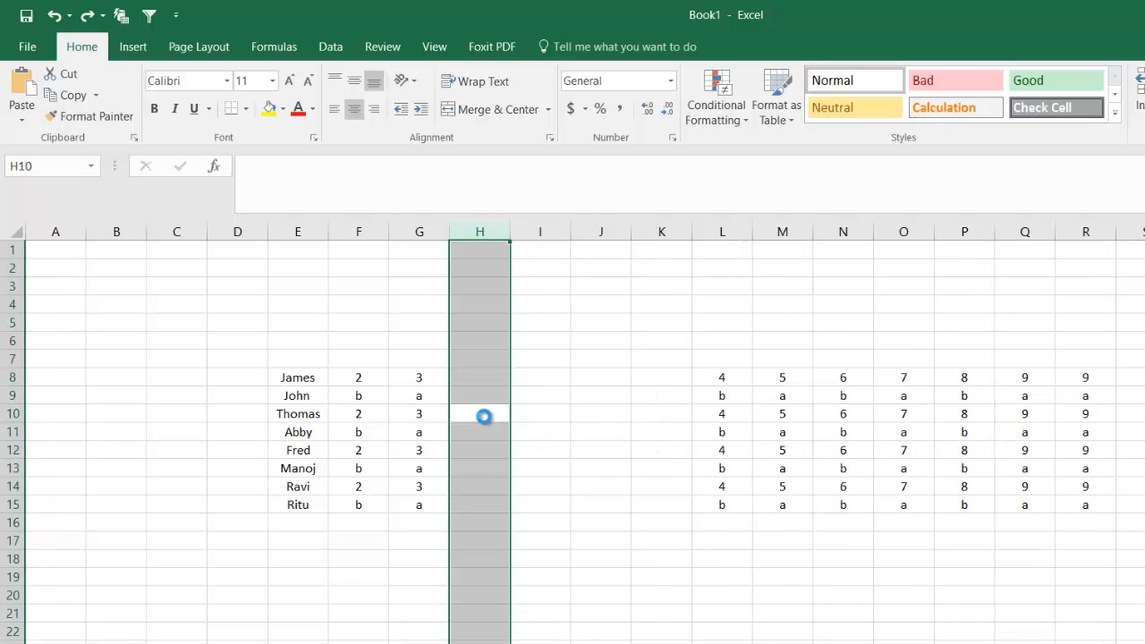
left_click(489, 447)
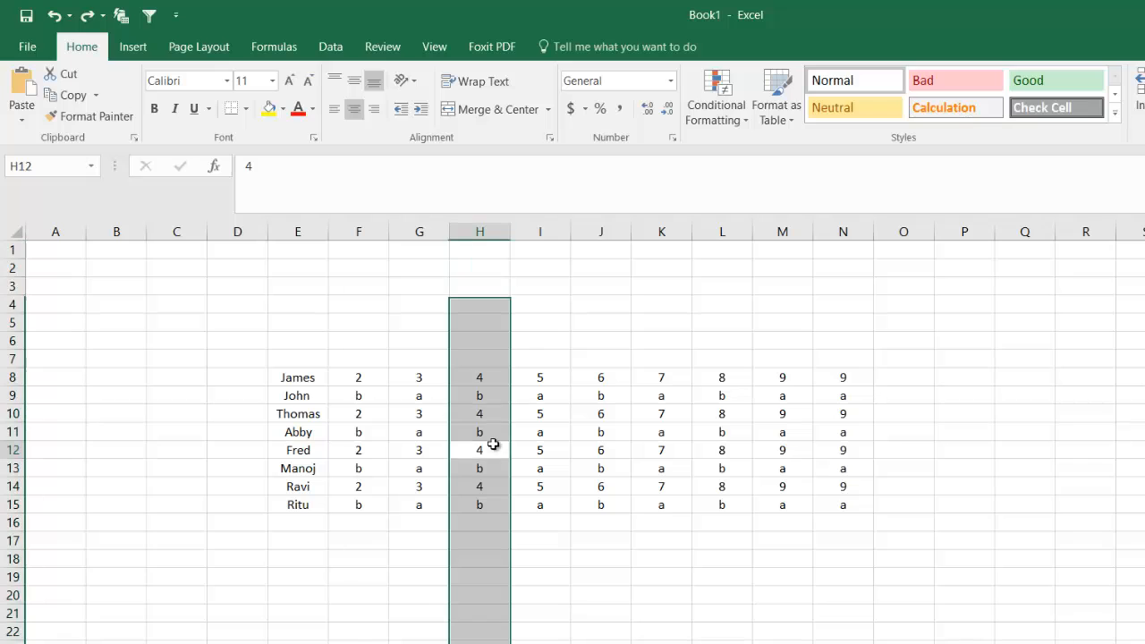
left_click(486, 412)
left_click(488, 434)
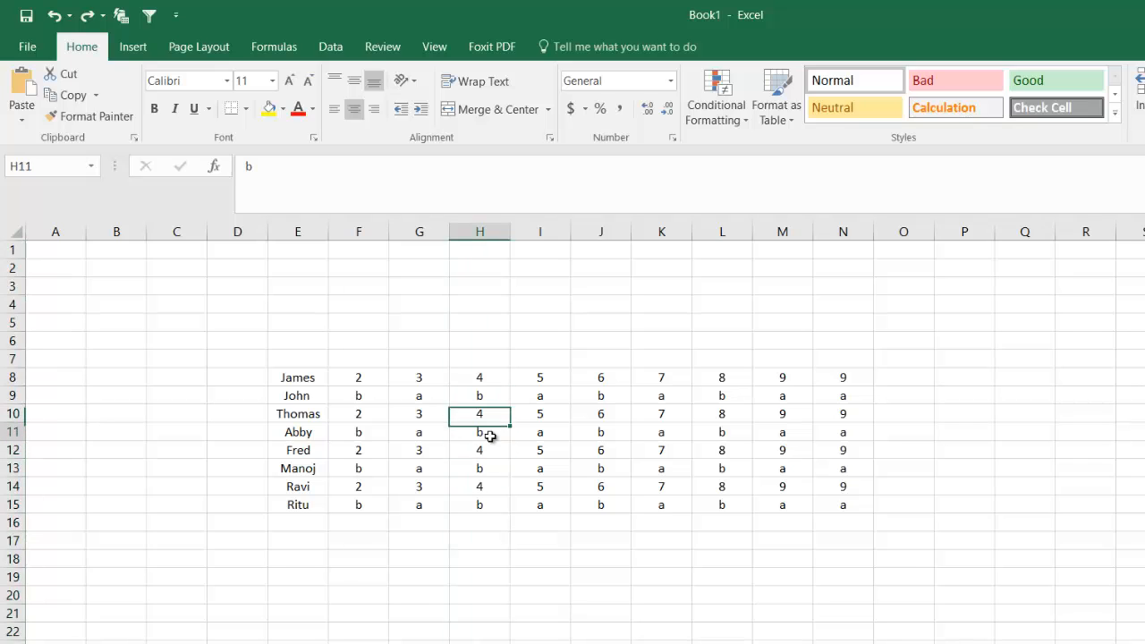
left_click(489, 419)
left_click(489, 429)
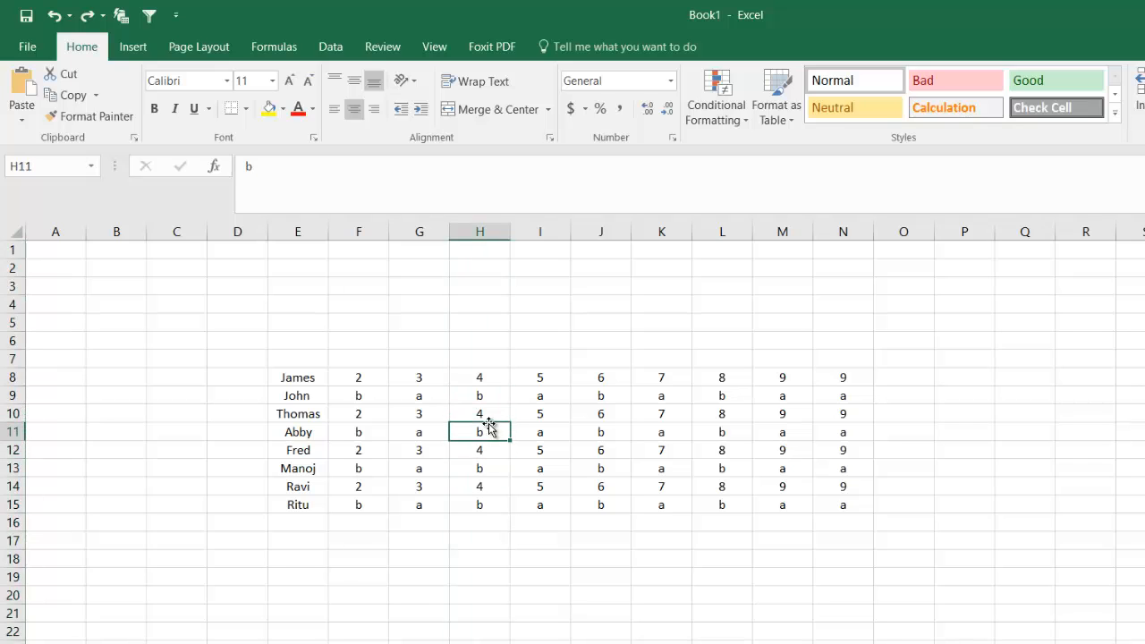
Delete cell H10 with the Shift cells up option and undo the deletion.
left_click(488, 416)
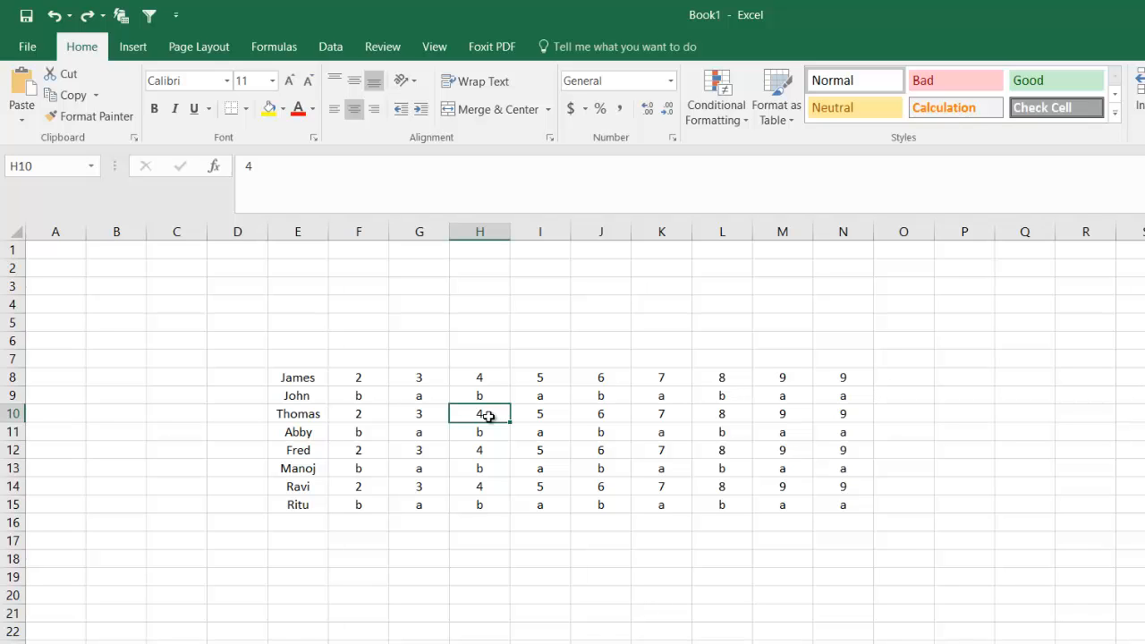
key("ctrl+minus")
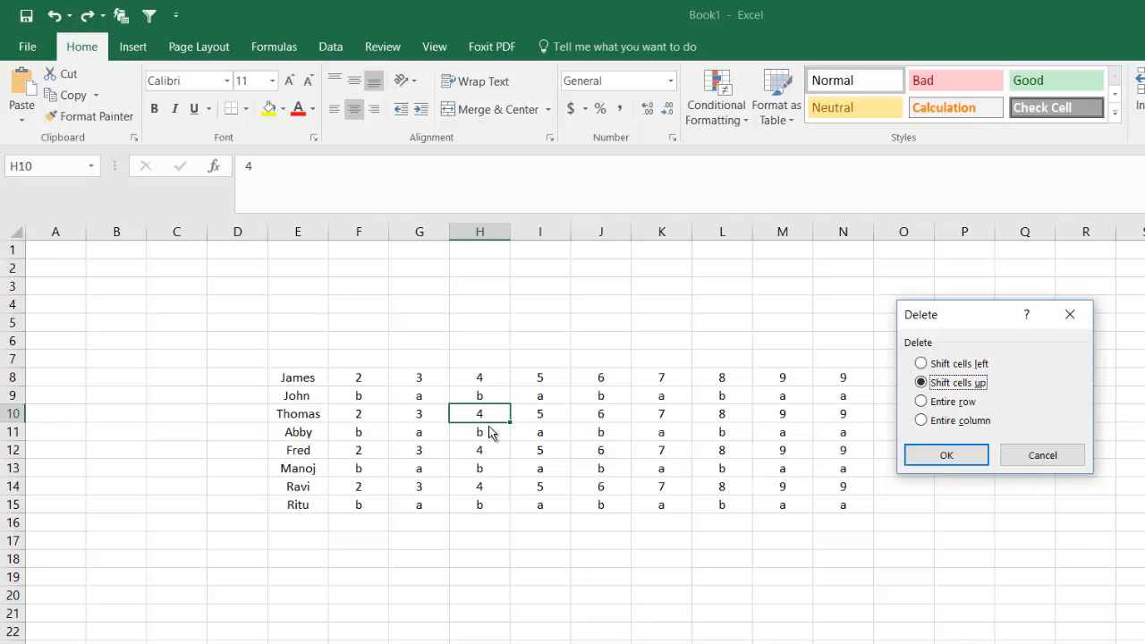
left_click(933, 454)
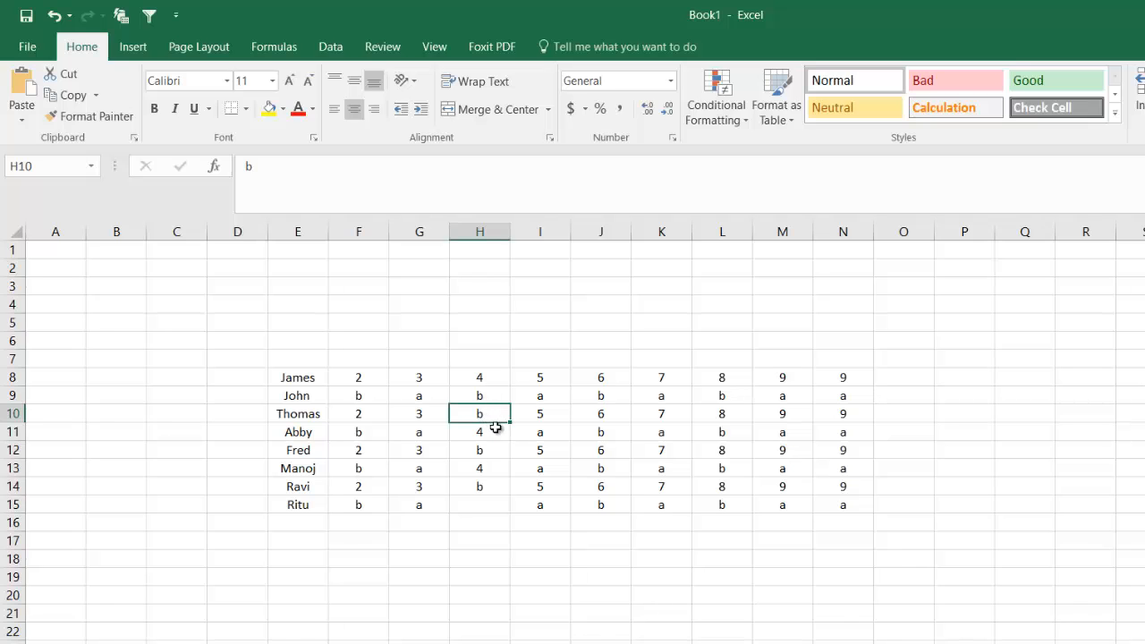
key("ctrl+z")
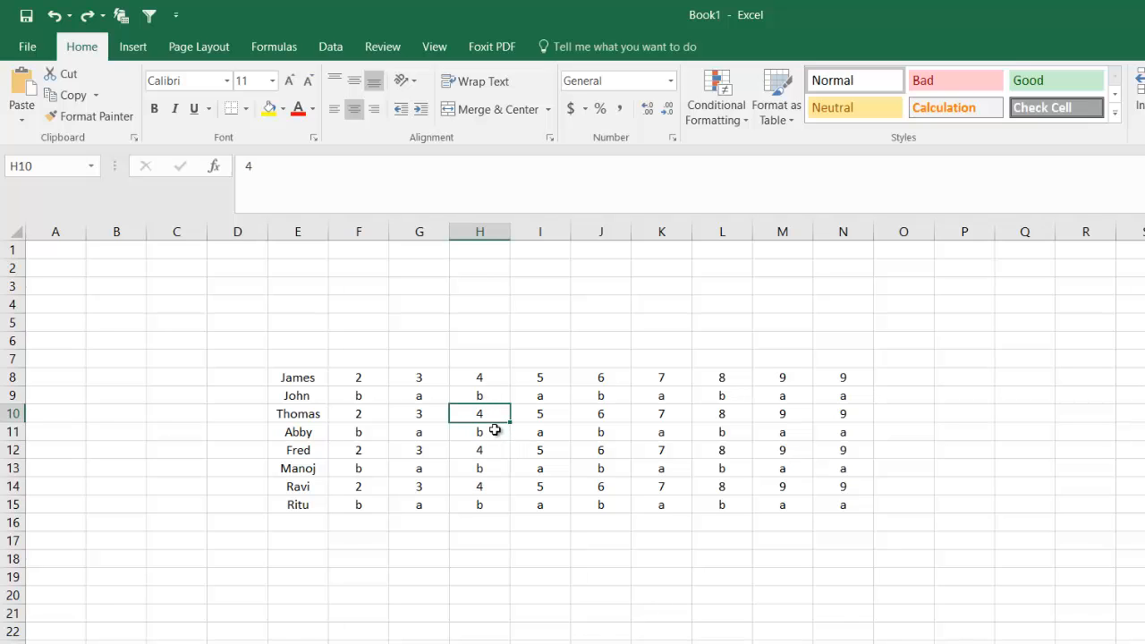
Delete row 10 from cell H10 with the Entire row option and undo the deletion.
key("ctrl+minus")
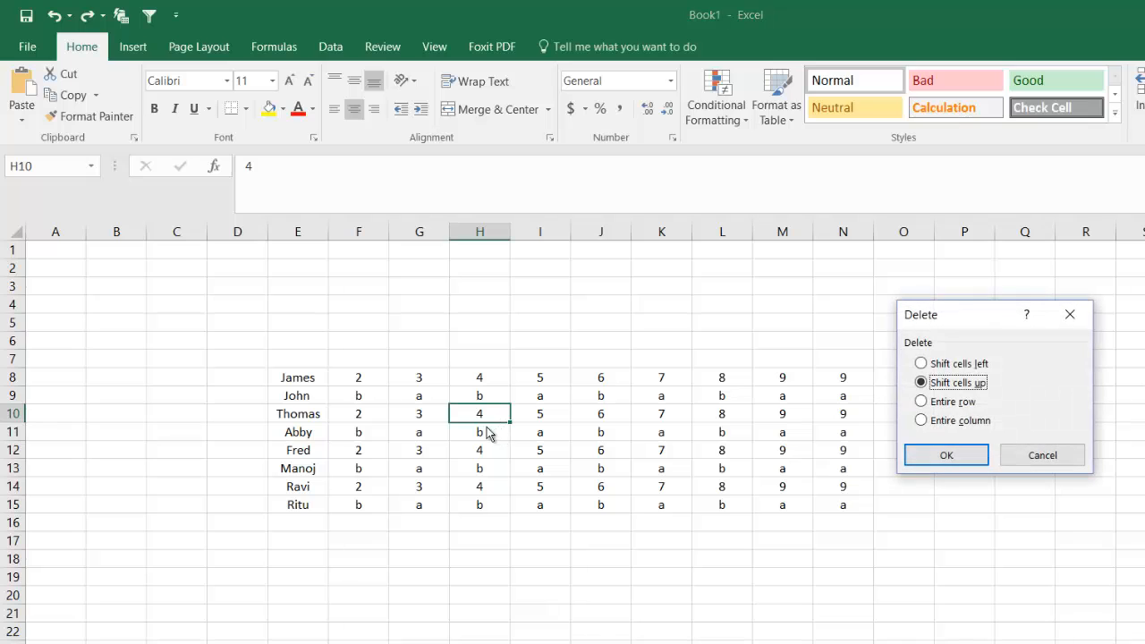
left_click(922, 401)
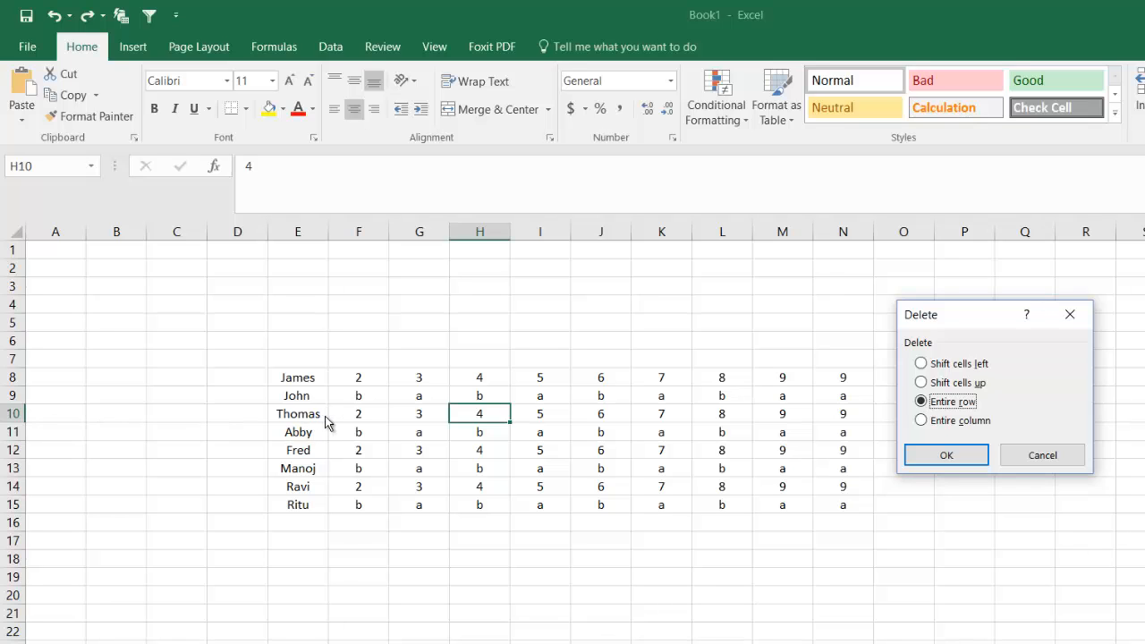
left_click(935, 456)
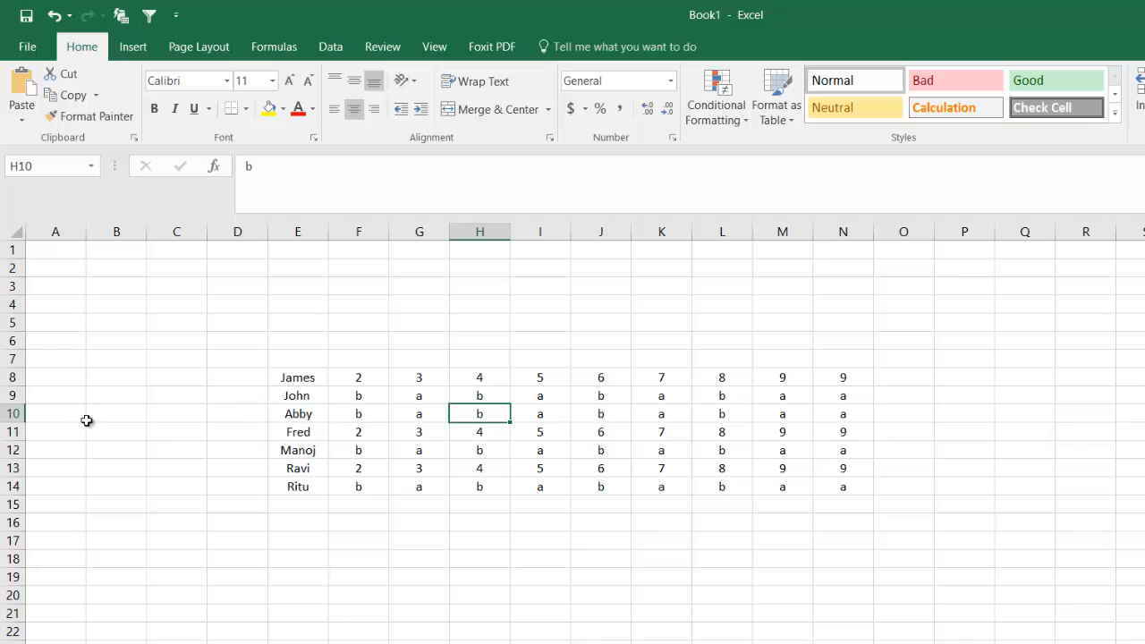
key("ctrl+z")
left_click(950, 443)
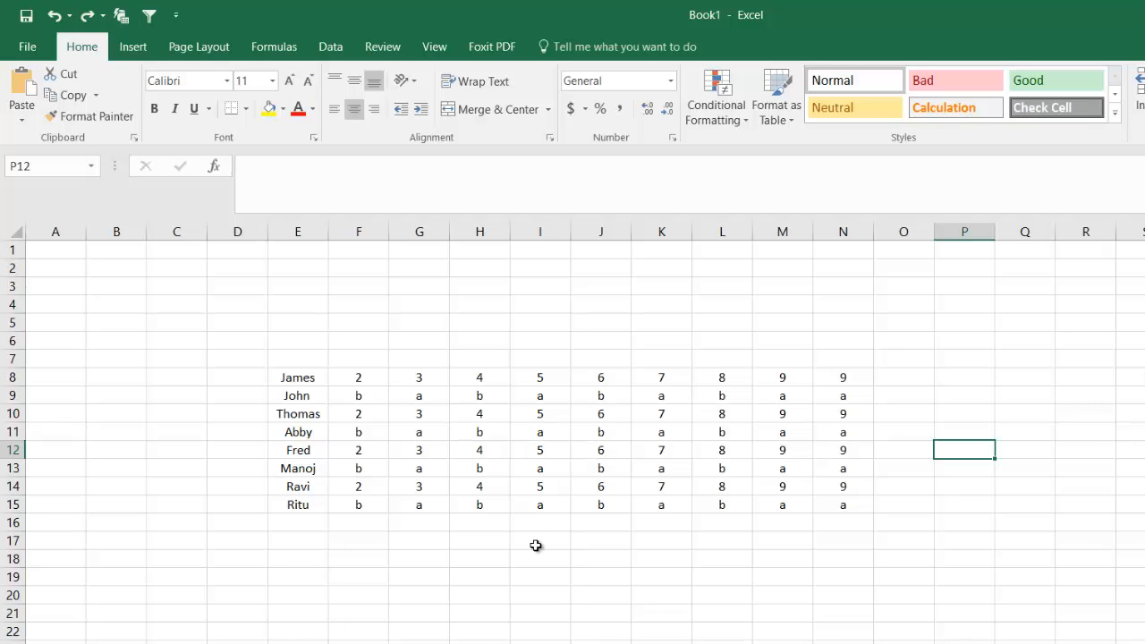
left_click(483, 447)
left_click(488, 433)
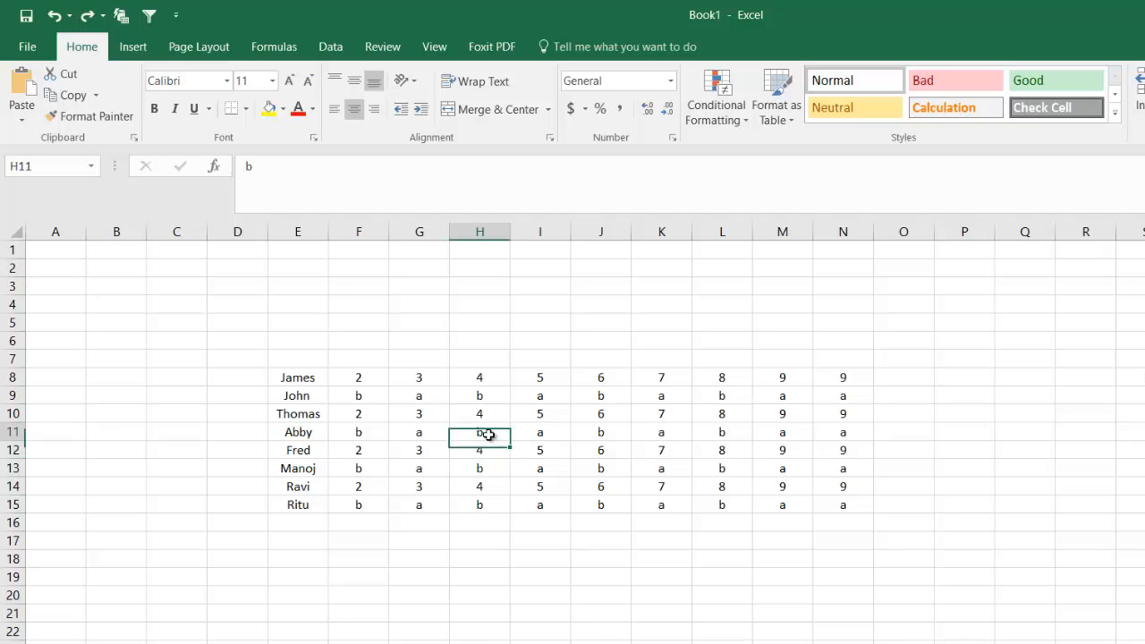
left_click(544, 433)
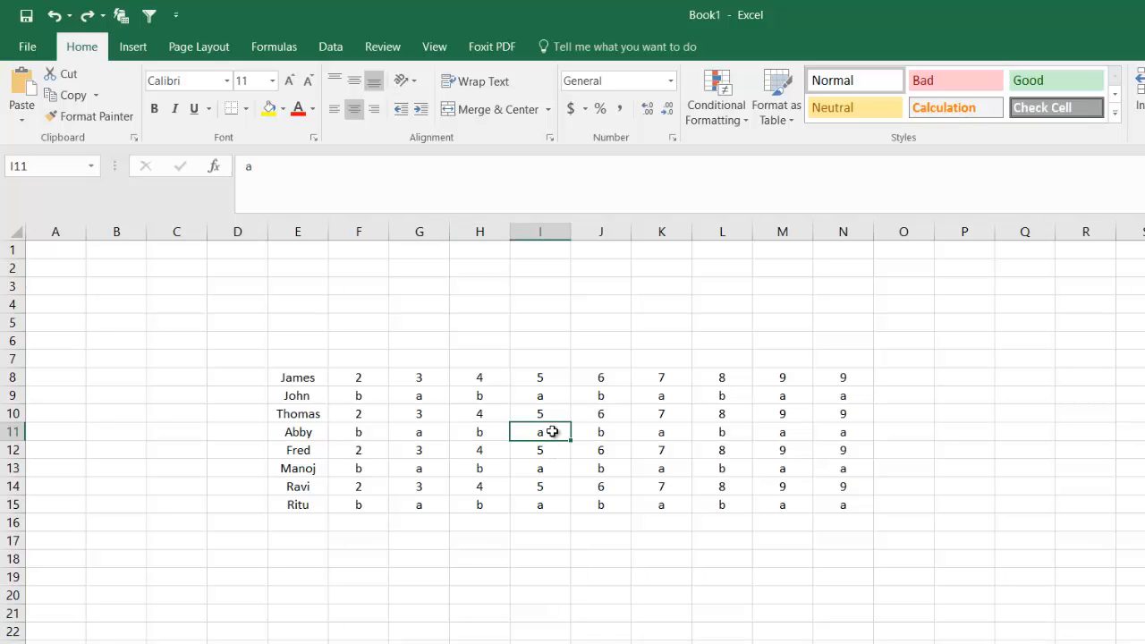